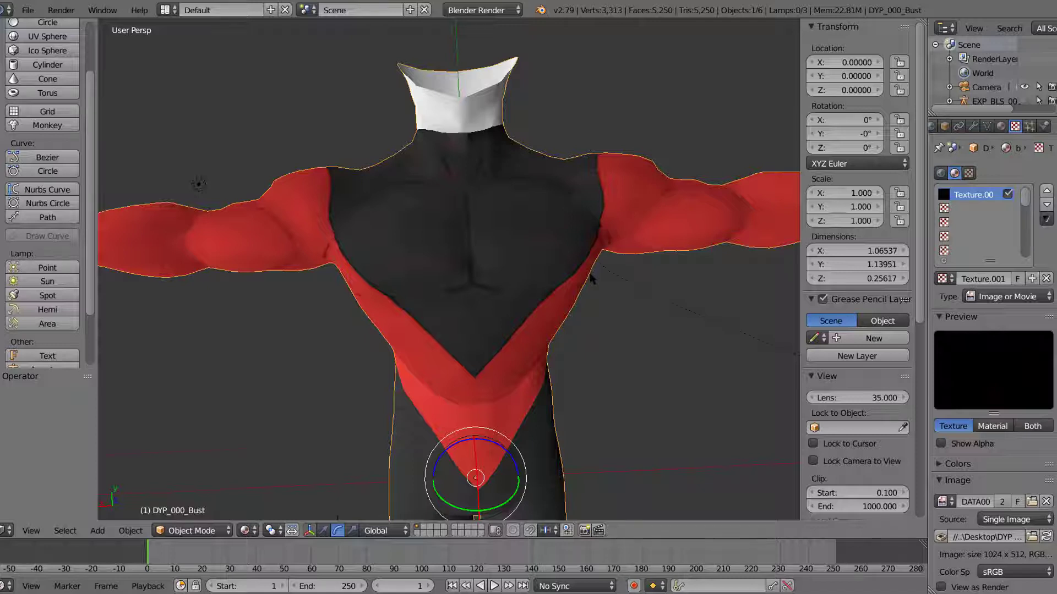
Step: Inspect the bust's material slots, its texture settings and the muscle shading across the chest
key(alt+z)
key(alt+z)
click(245, 530)
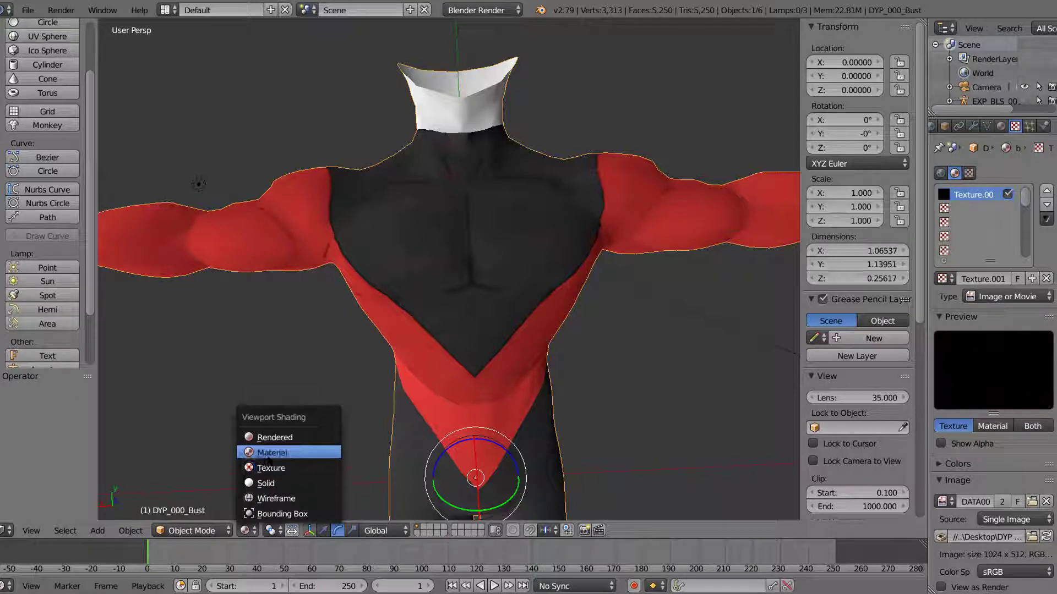
click(293, 342)
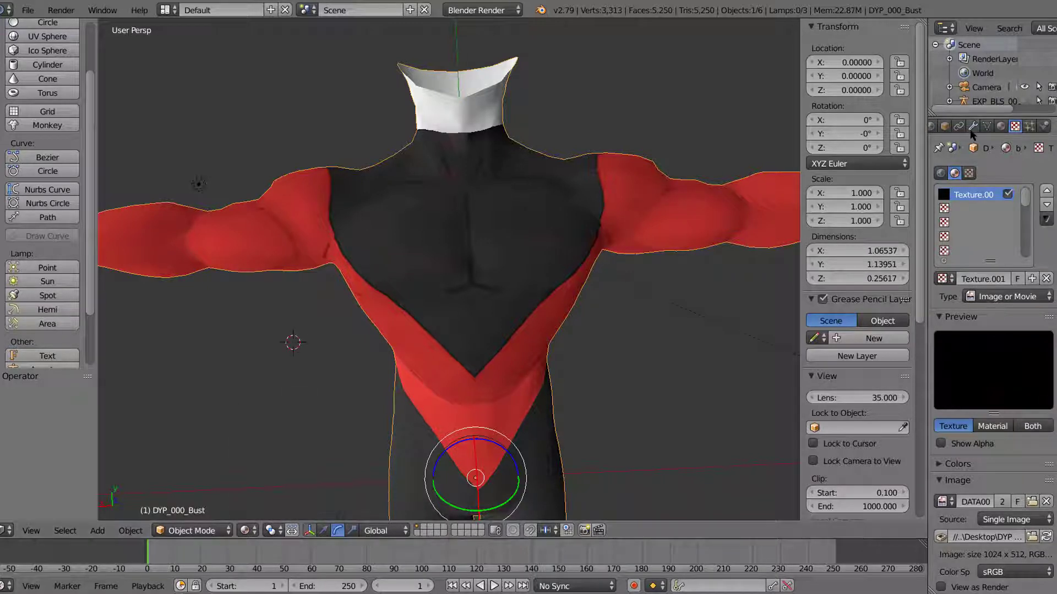
click(1001, 126)
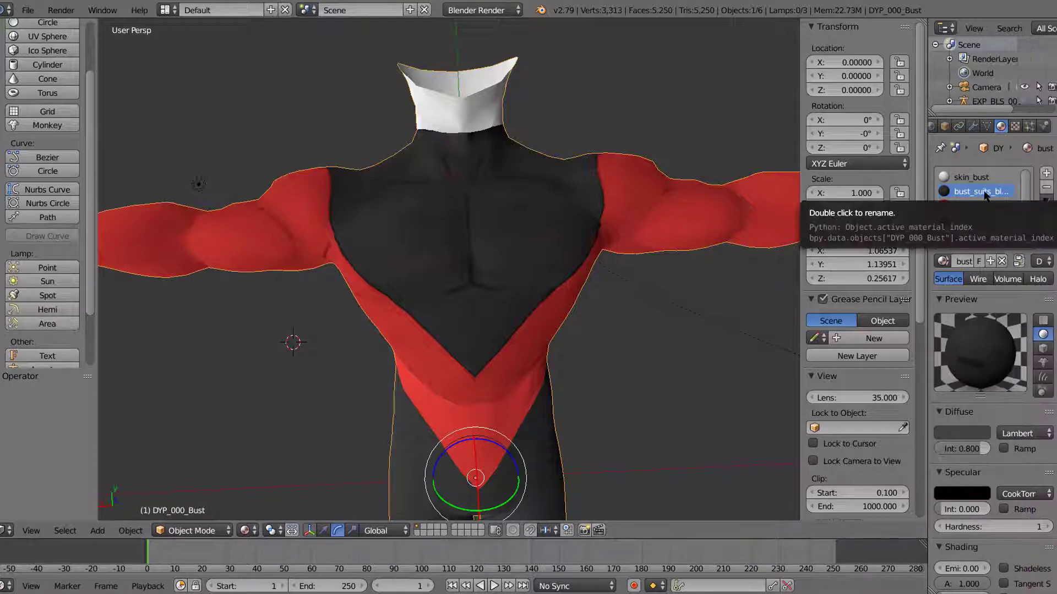
click(1014, 126)
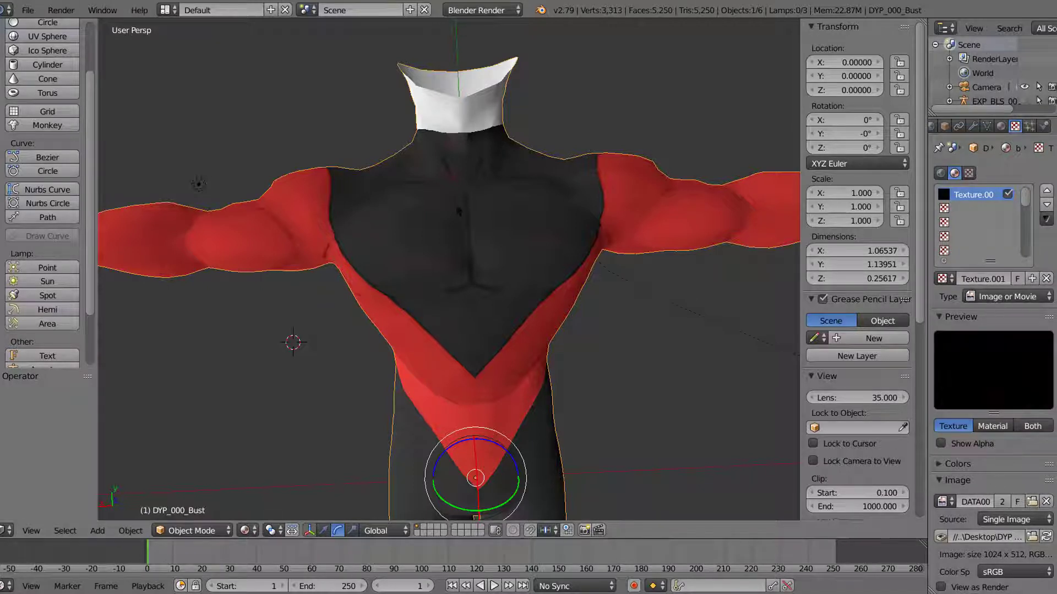
scroll(458, 211, down, 1)
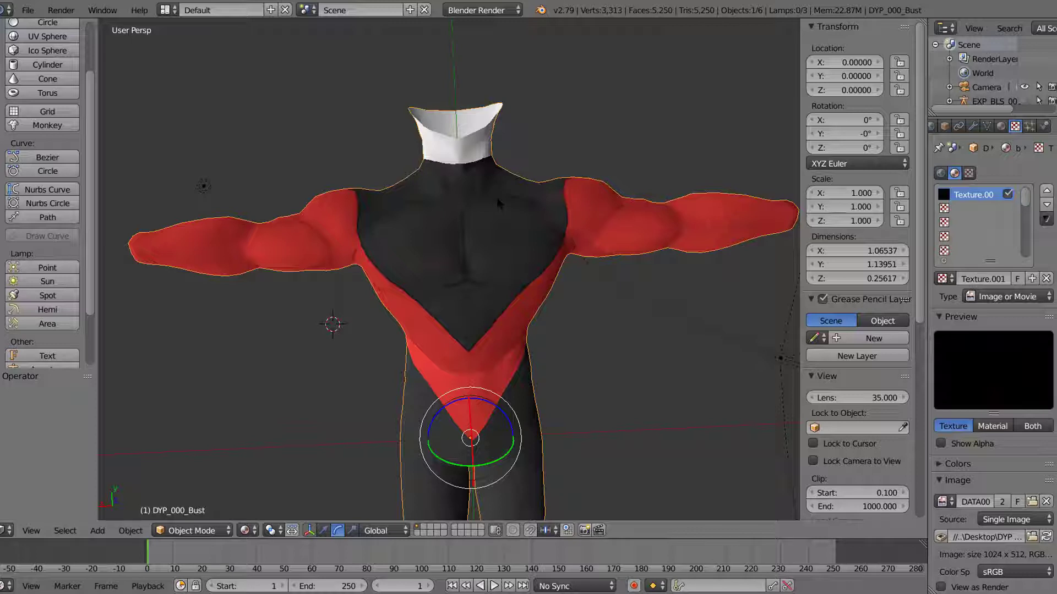
scroll(498, 200, up, 1)
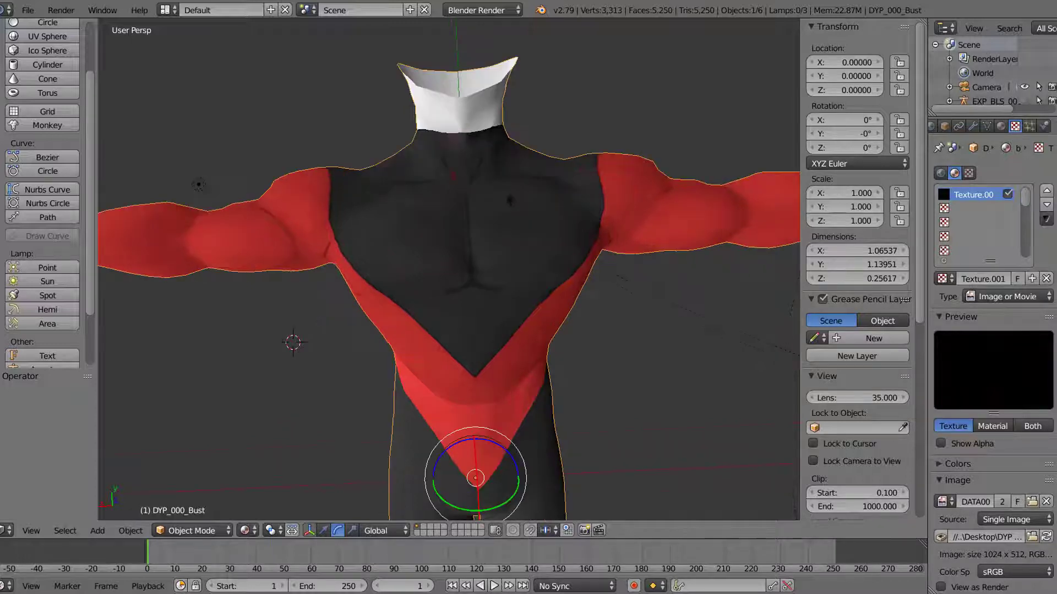
scroll(553, 147, down, 1)
mouse_move(554, 146)
middle_down()
mouse_move(576, 144)
mouse_move(564, 149)
middle_up()
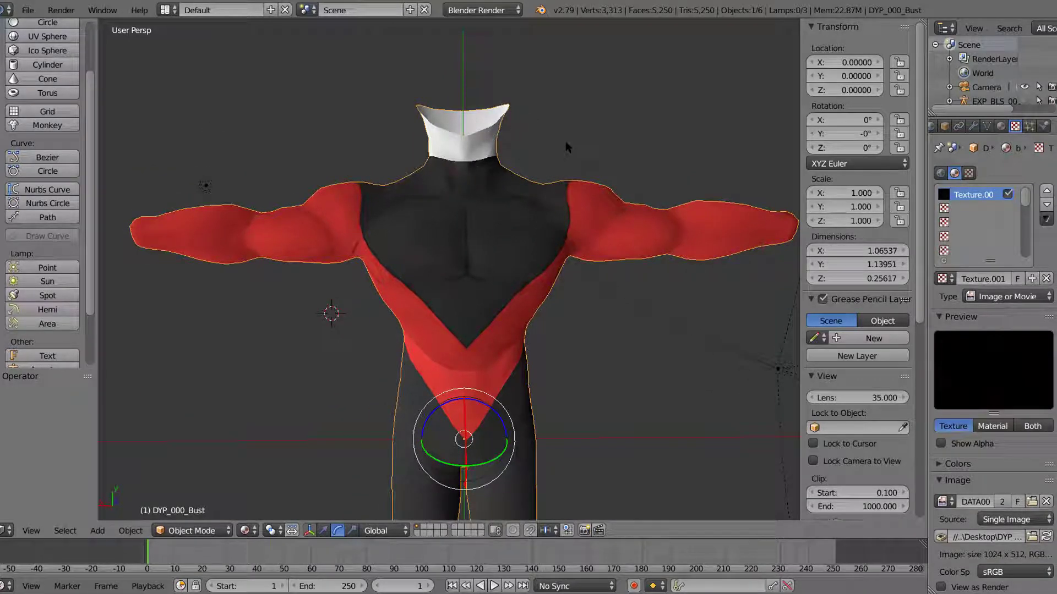
scroll(547, 161, up, 1)
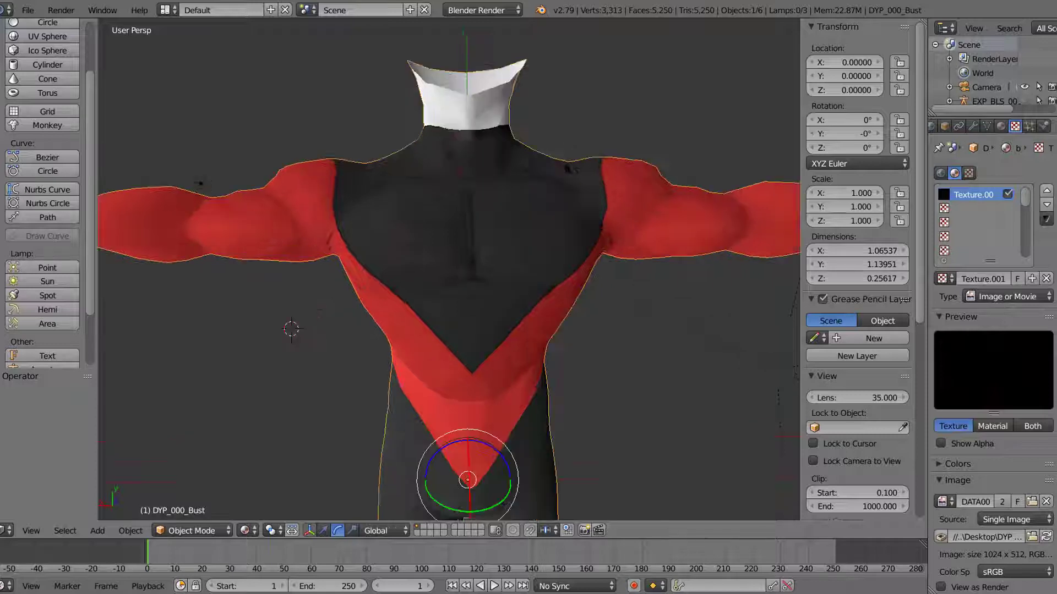
middle_drag(580, 120, 592, 115)
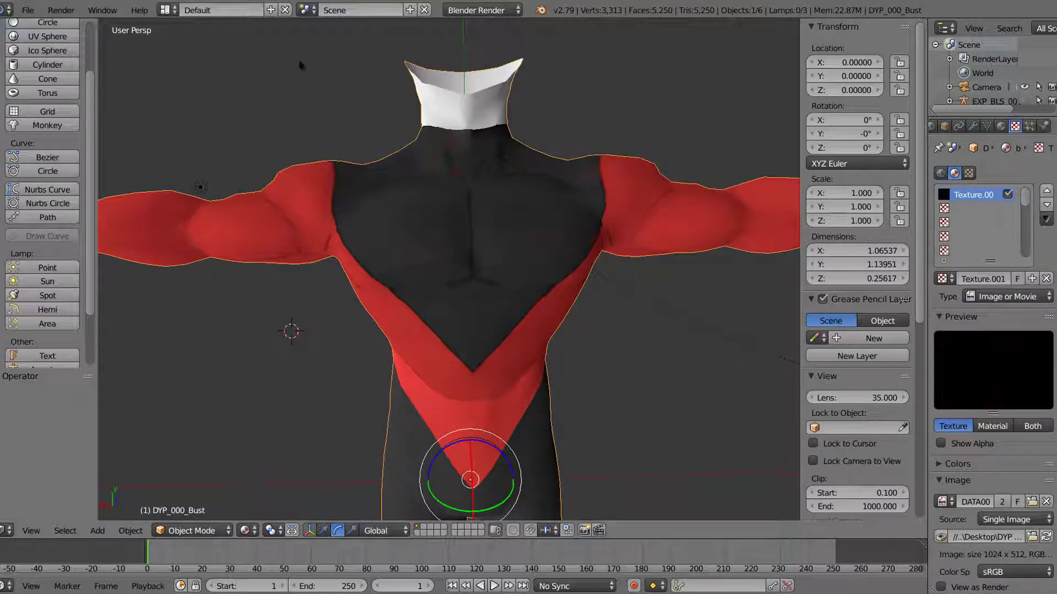
Step: Switch the screen layout to UV Editing and bring the bust's torso up close in the 3D view
click(172, 11)
click(199, 123)
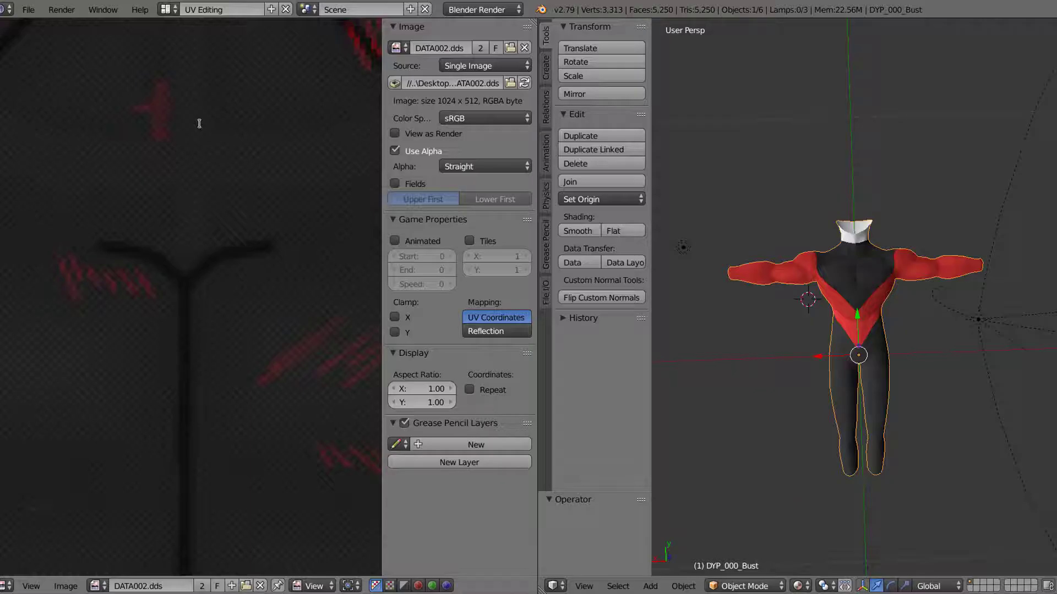
scroll(774, 275, up, 5)
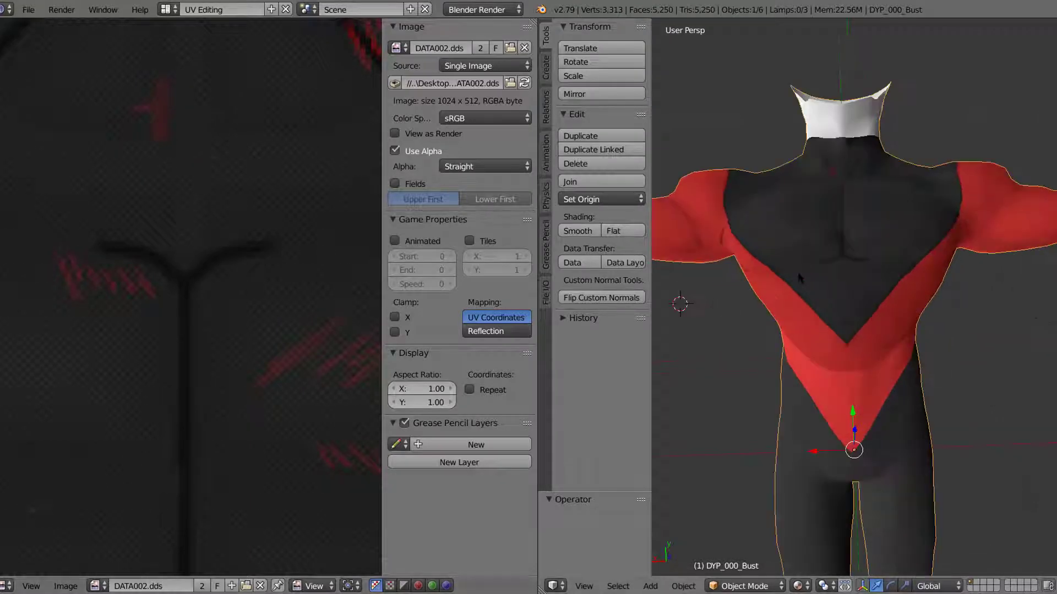
middle_drag(775, 276, 768, 292)
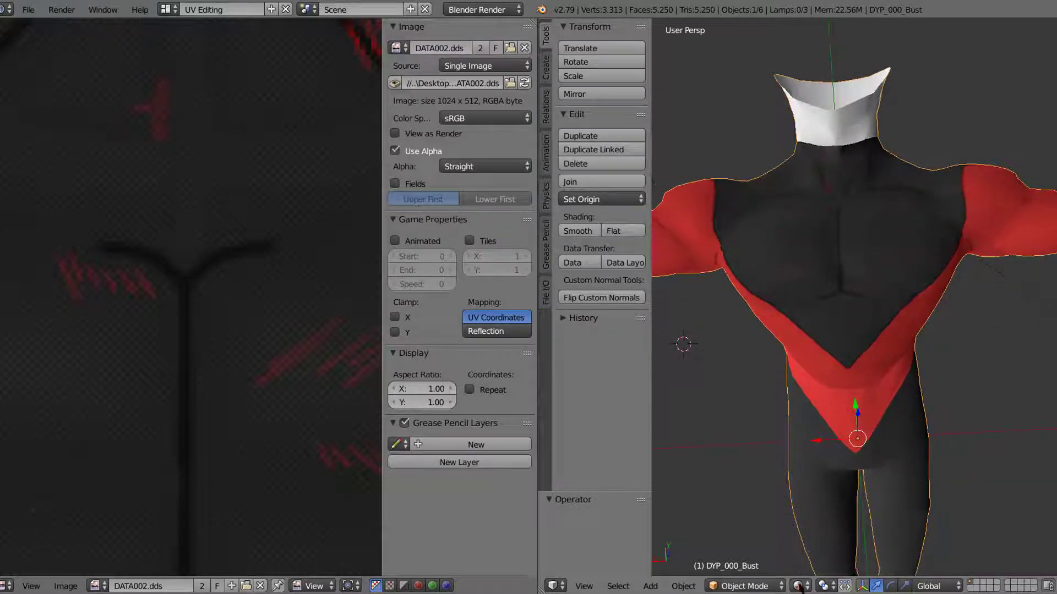
Step: Set the viewport shading to Material while in Edit Mode and return the bust to Object Mode
click(745, 586)
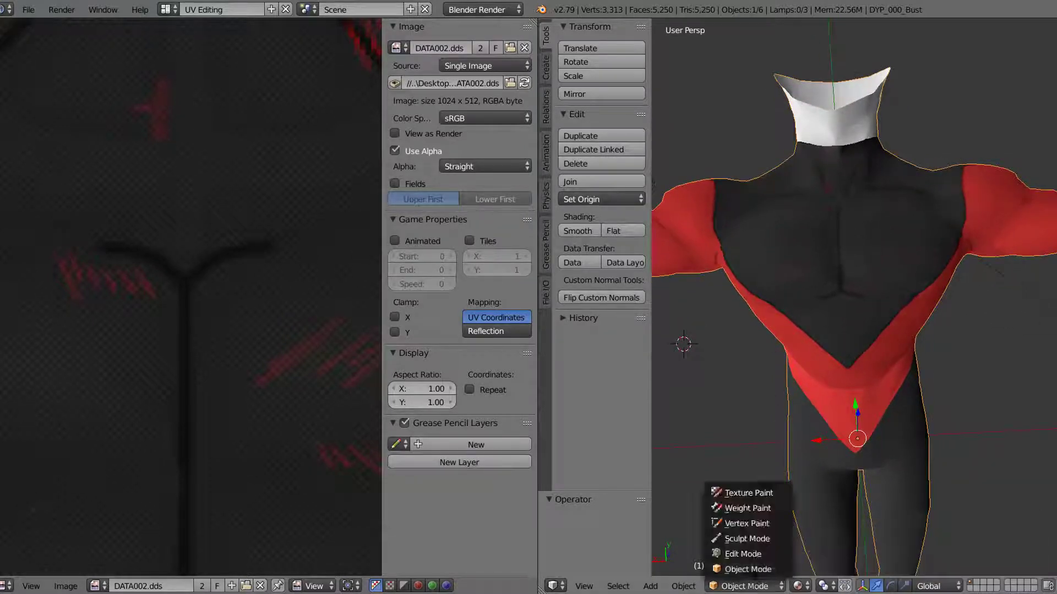
click(754, 557)
click(785, 586)
click(798, 537)
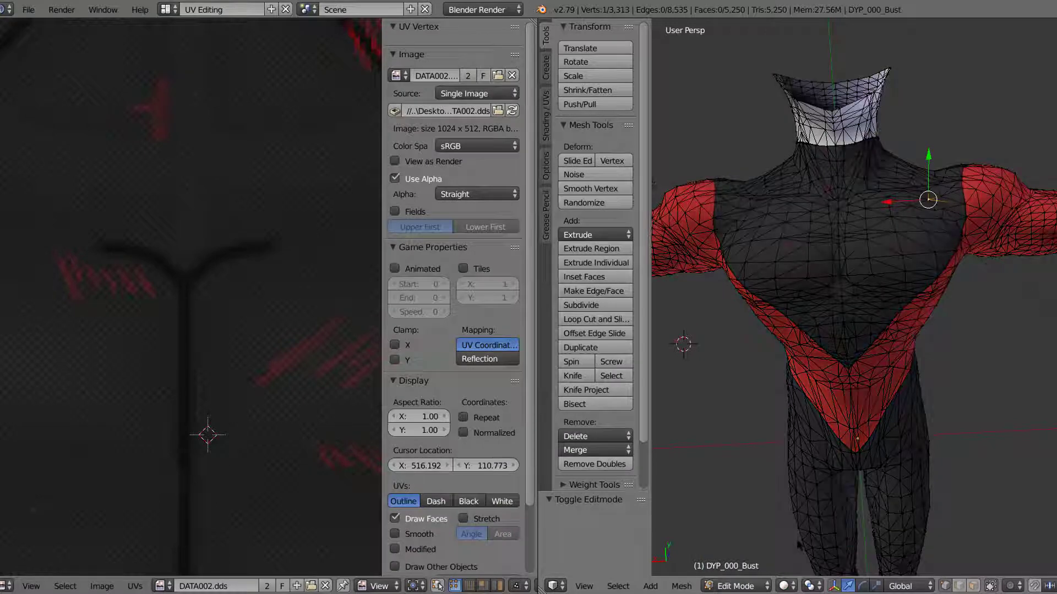
mouse_move(795, 412)
middle_down()
mouse_move(811, 386)
mouse_move(802, 389)
middle_up()
click(785, 586)
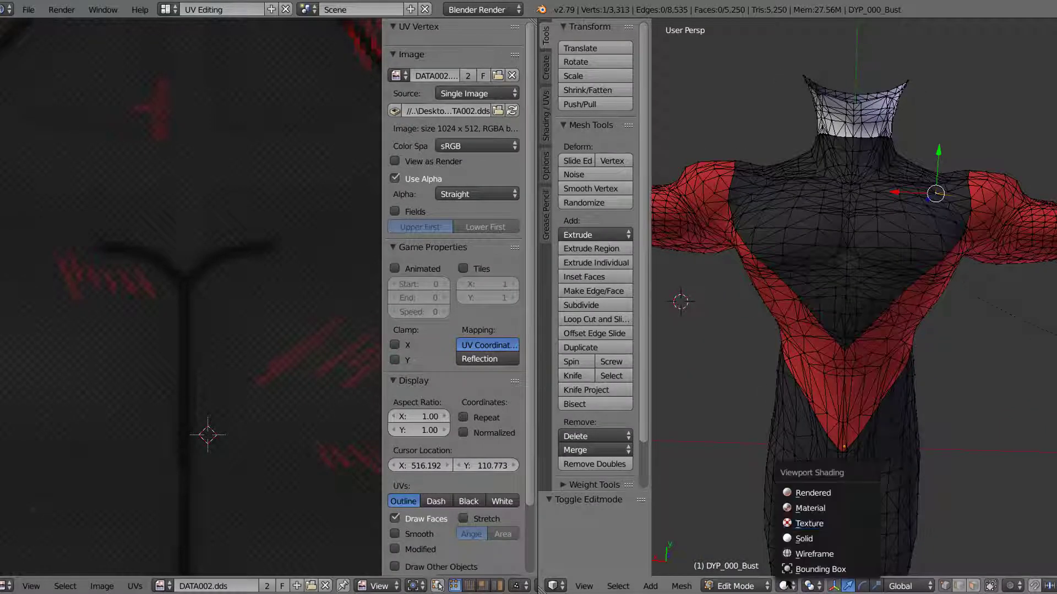
click(794, 508)
click(750, 585)
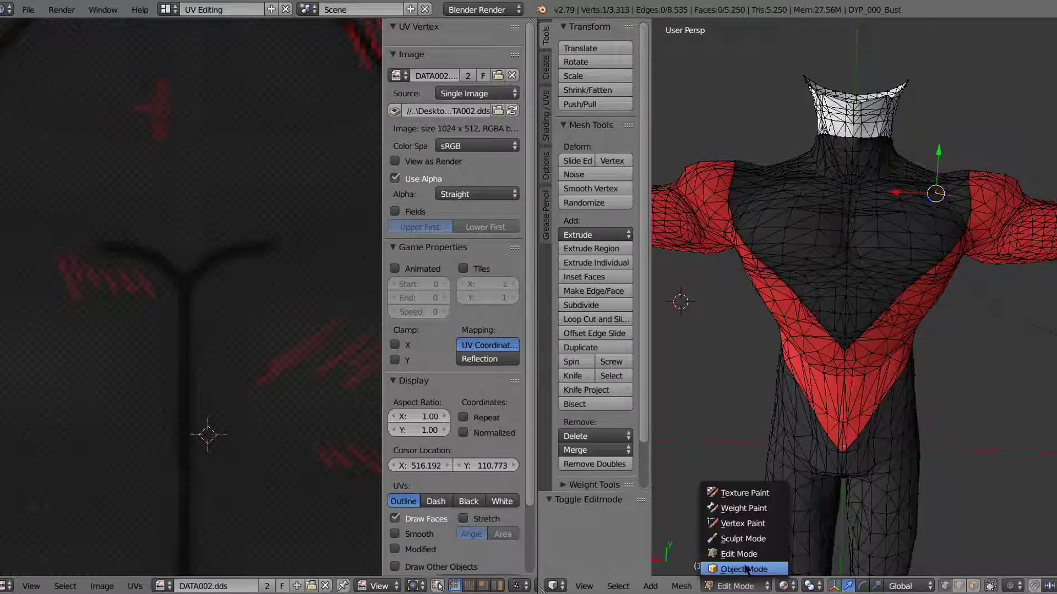
click(747, 569)
Step: Put the bust in Edit Mode and switch the mesh selection to faces
mouse_move(802, 352)
middle_down()
mouse_move(847, 360)
mouse_move(785, 347)
mouse_move(814, 350)
mouse_move(792, 334)
middle_up()
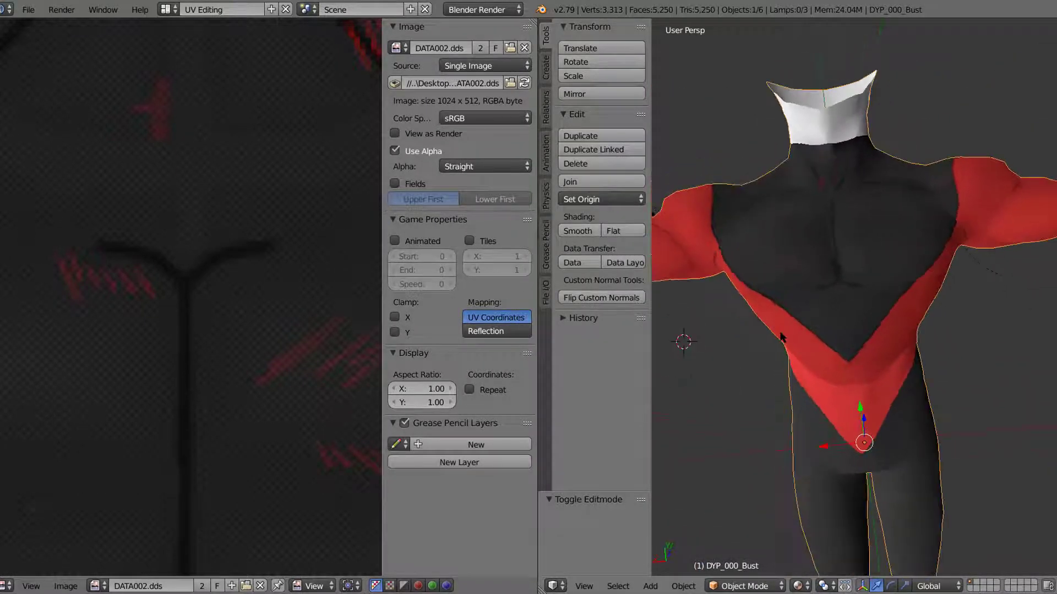
scroll(792, 335, up, 3)
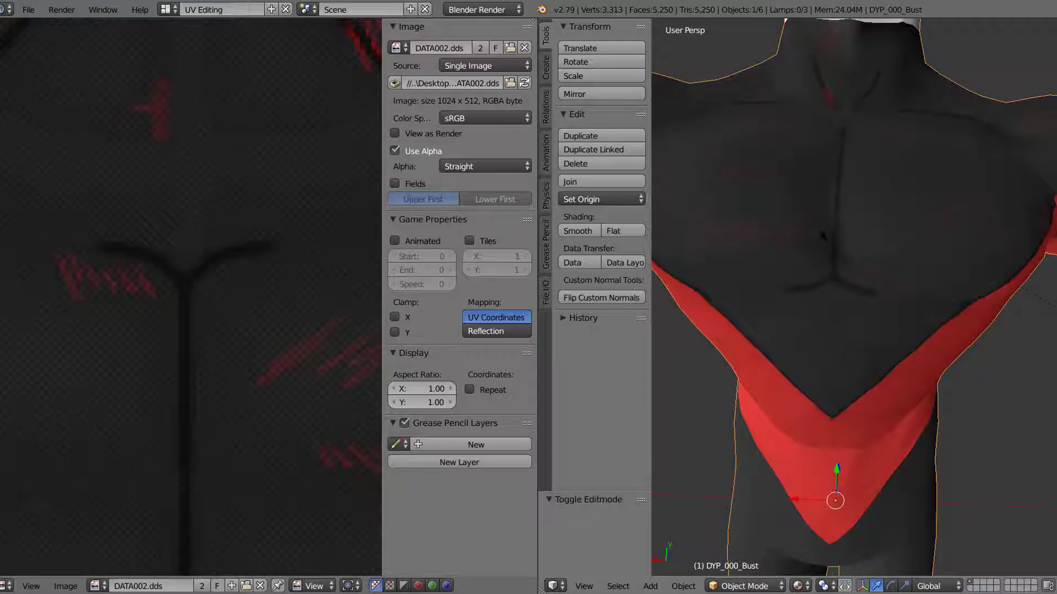
middle_drag(841, 184, 882, 151)
scroll(881, 151, down, 2)
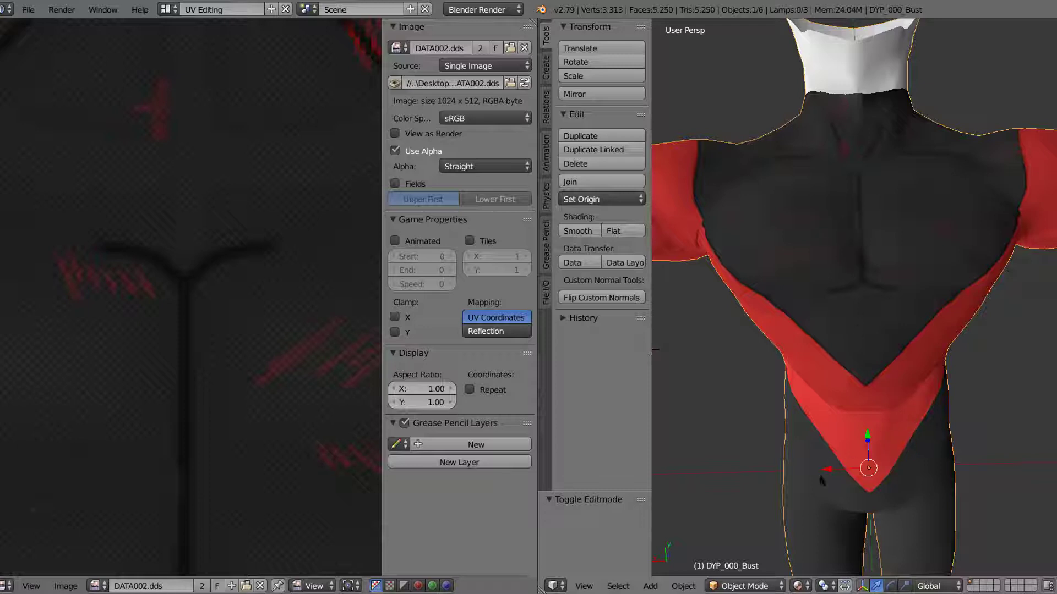
click(746, 586)
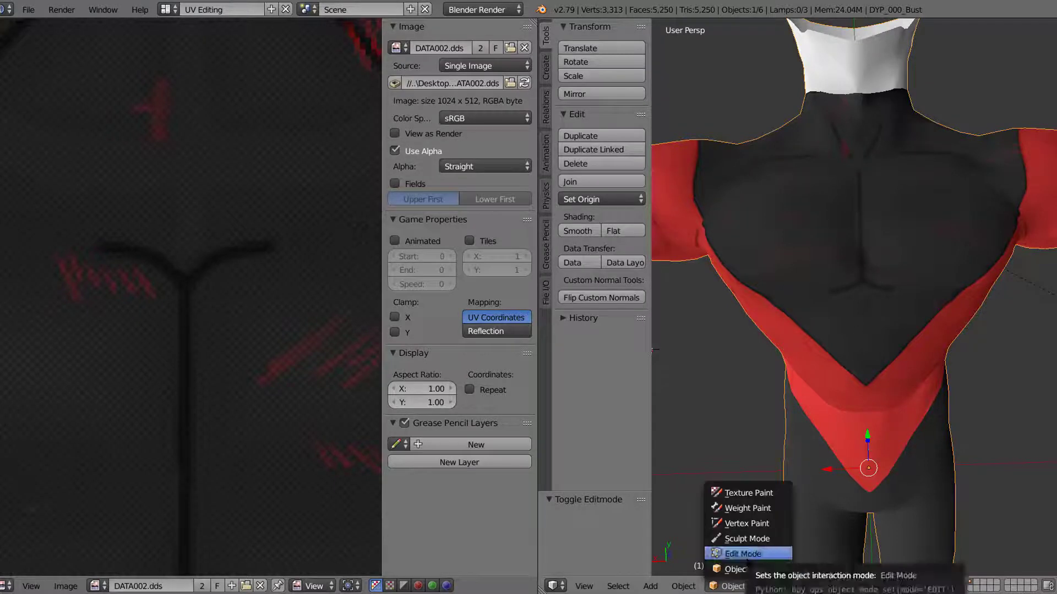
click(743, 554)
scroll(900, 113, up, 3)
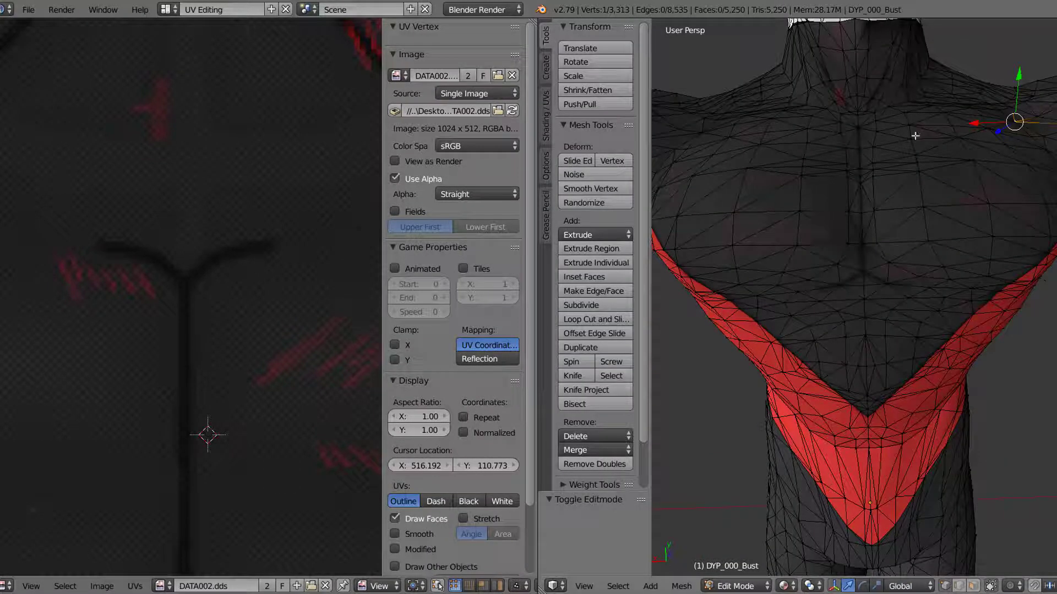
click(862, 270)
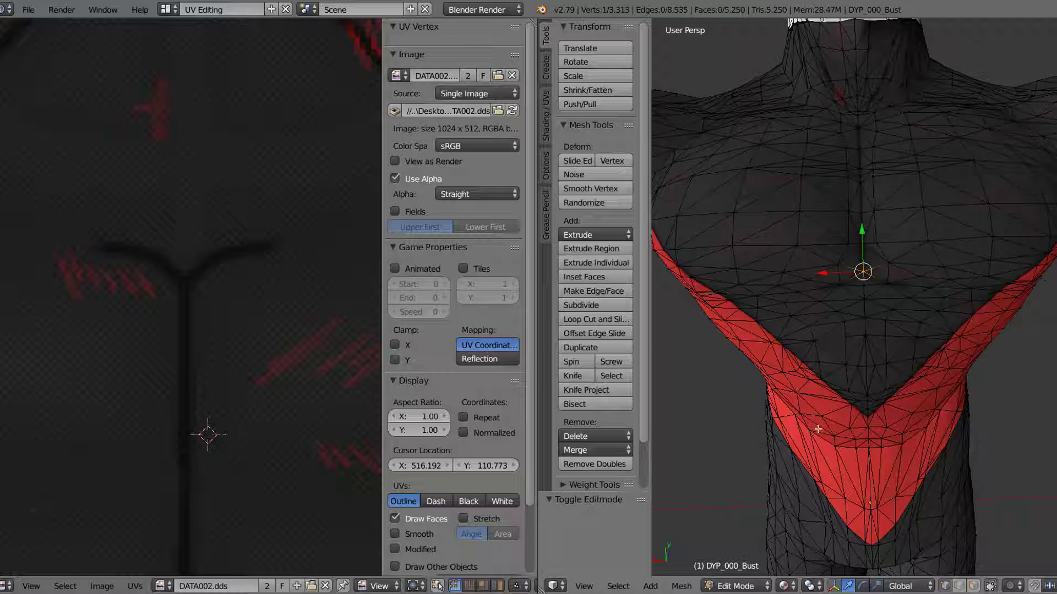
click(860, 184)
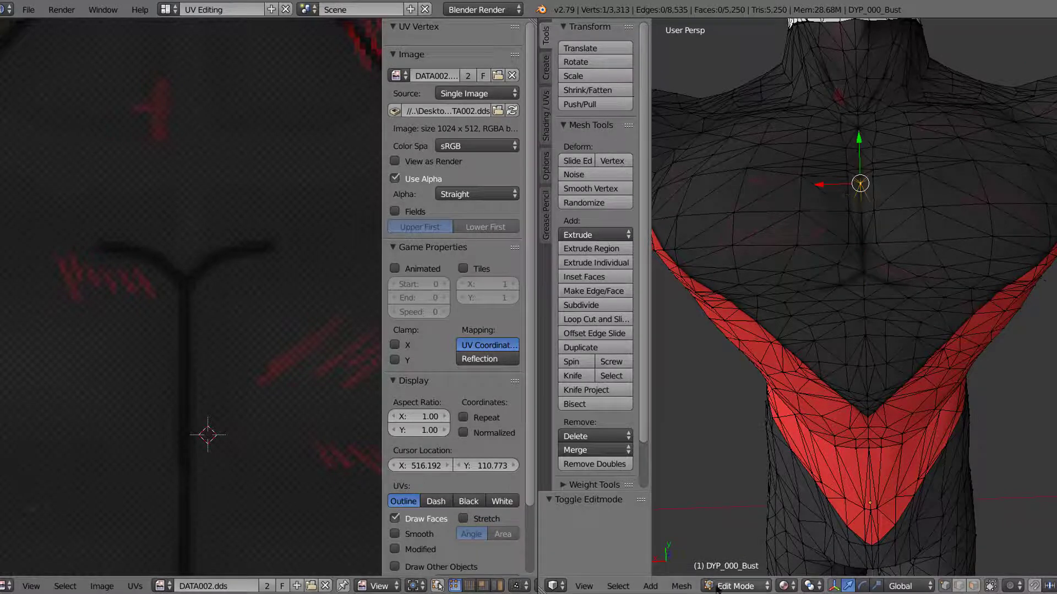
click(973, 586)
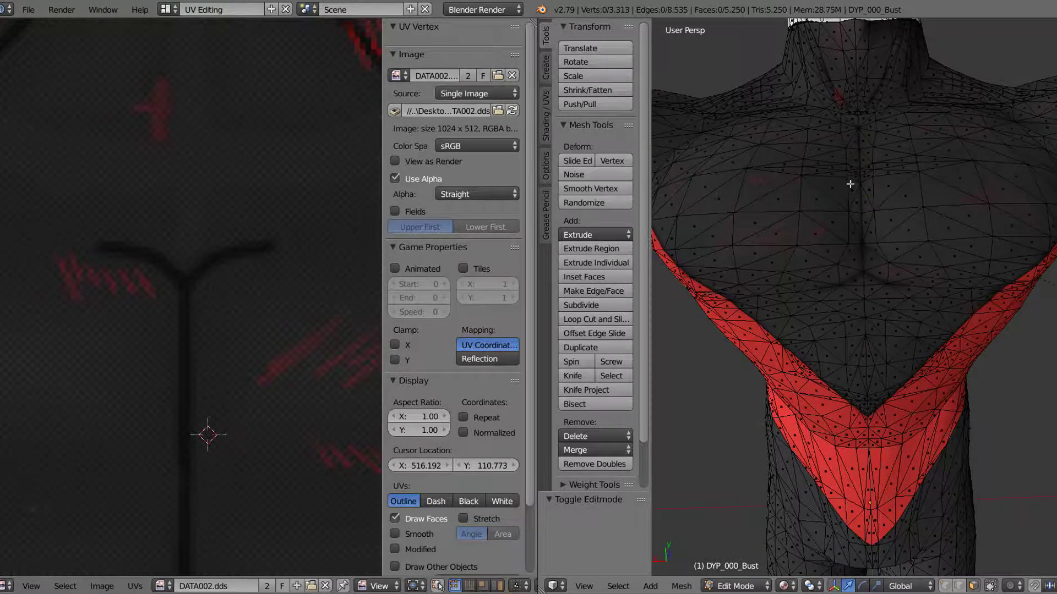
Step: Select the strip of faces along the dark crease beneath both pectorals, from one end to the other
right_click(856, 171)
key(KP_Decimal)
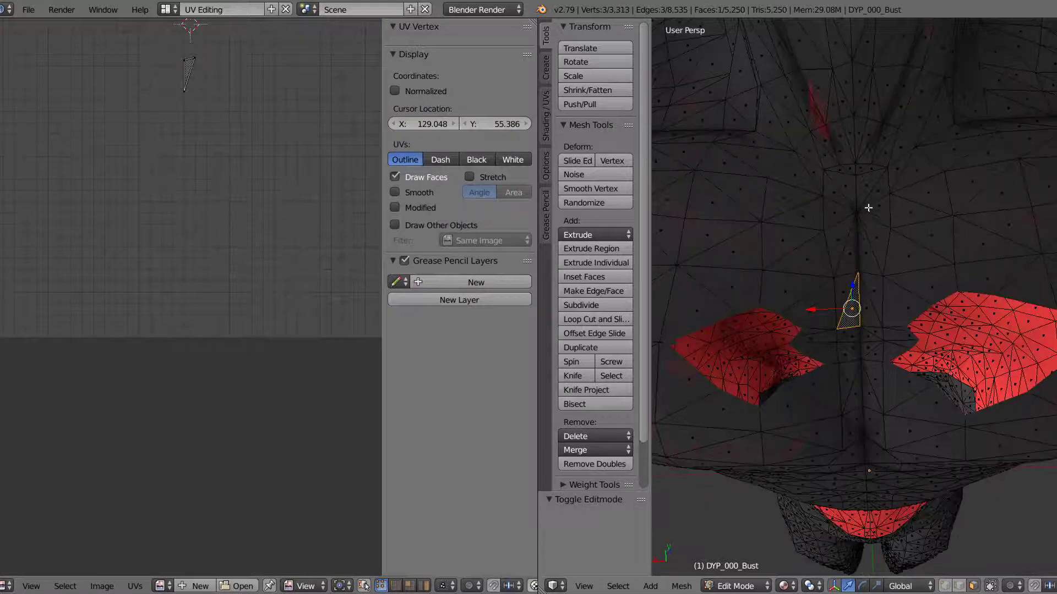
scroll(869, 208, down, 3)
middle_drag(877, 244, 884, 219)
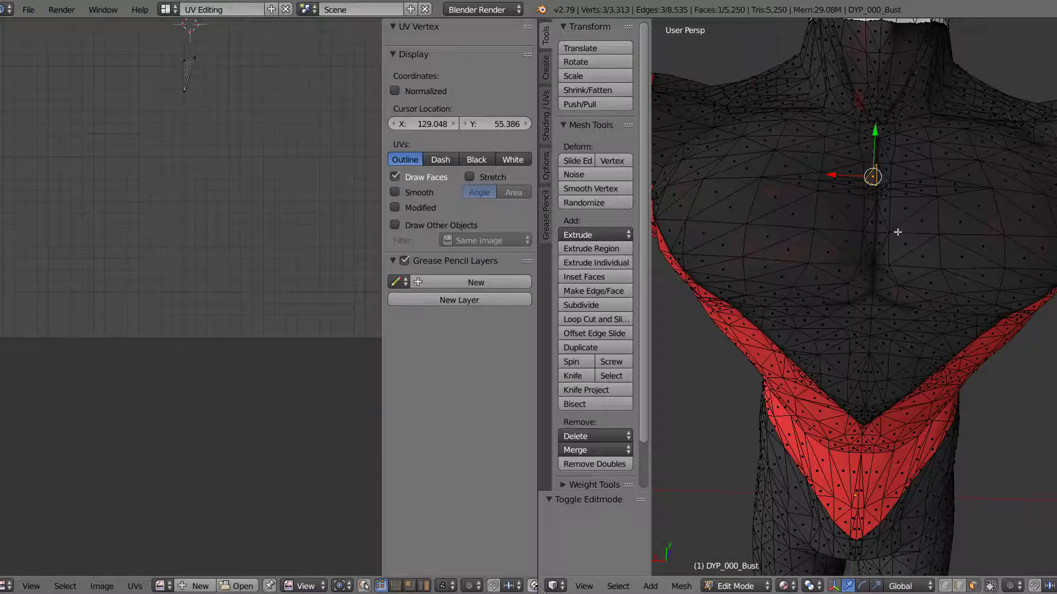
mouse_move(897, 231)
middle_down()
mouse_move(897, 264)
mouse_move(896, 248)
middle_up()
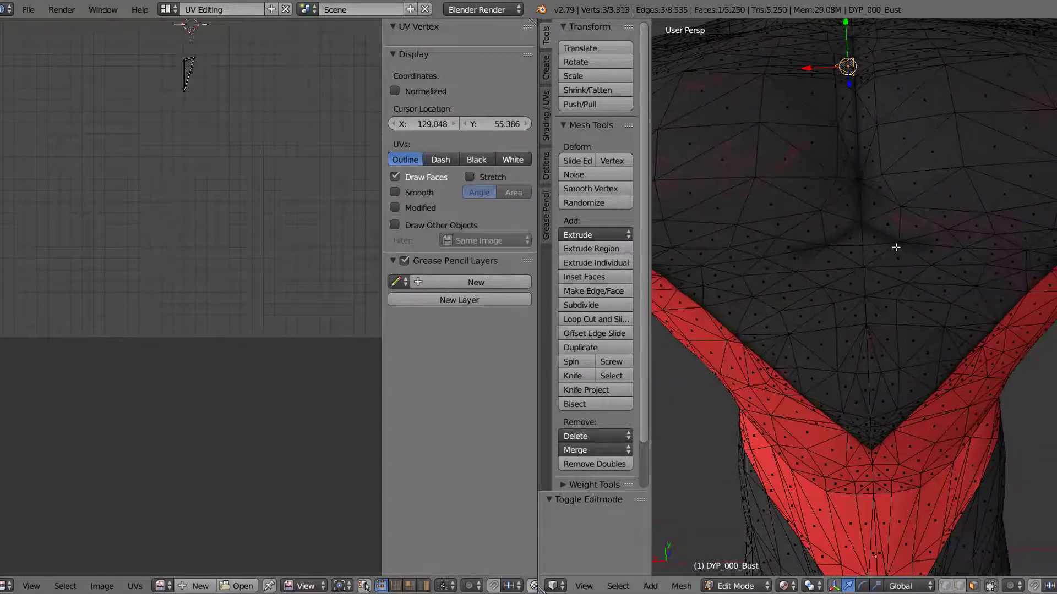
right_click(916, 251)
ctrl+right_click(928, 239)
ctrl+right_click(920, 227)
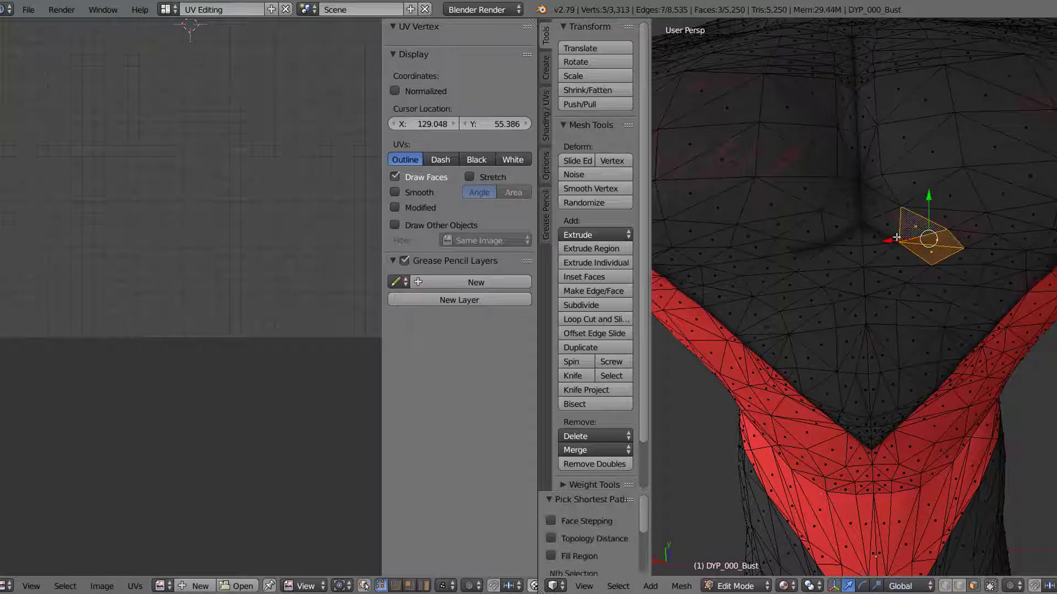
ctrl+right_click(891, 243)
ctrl+right_click(873, 204)
ctrl+right_click(847, 204)
ctrl+right_click(837, 227)
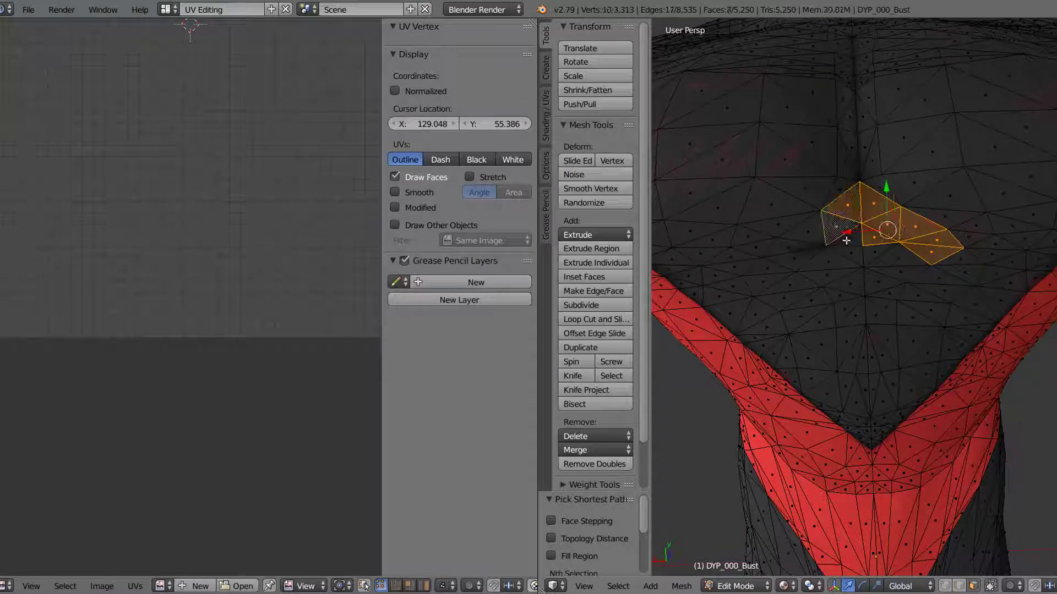
ctrl+right_click(845, 239)
ctrl+right_click(800, 237)
ctrl+right_click(788, 256)
Step: Extend the face selection from the crease up along the central line of the sternum
ctrl+right_click(850, 190)
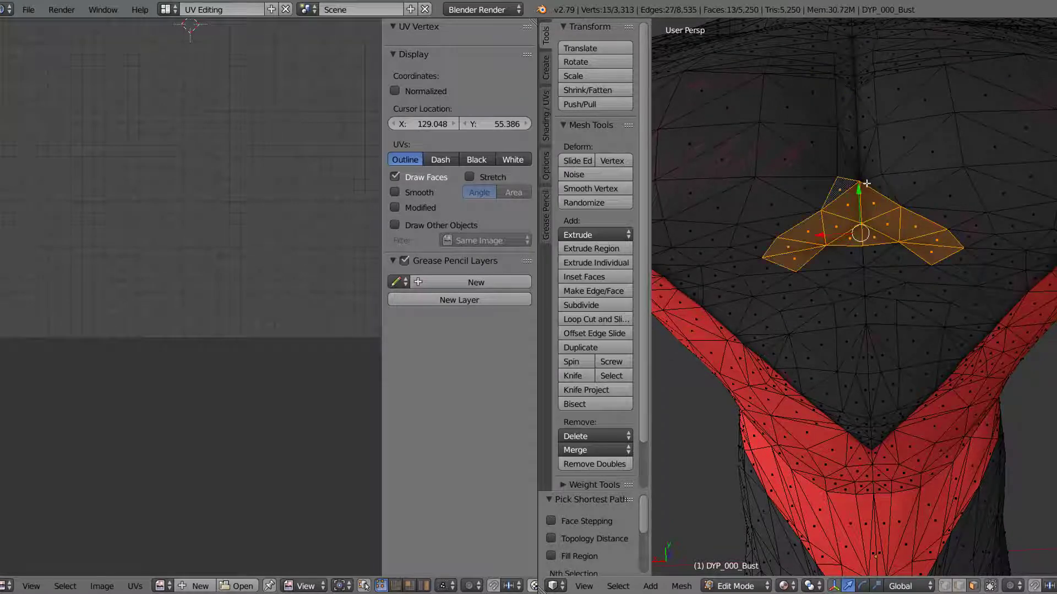
ctrl+right_click(869, 183)
ctrl+right_click(862, 161)
ctrl+right_click(856, 132)
ctrl+right_click(855, 83)
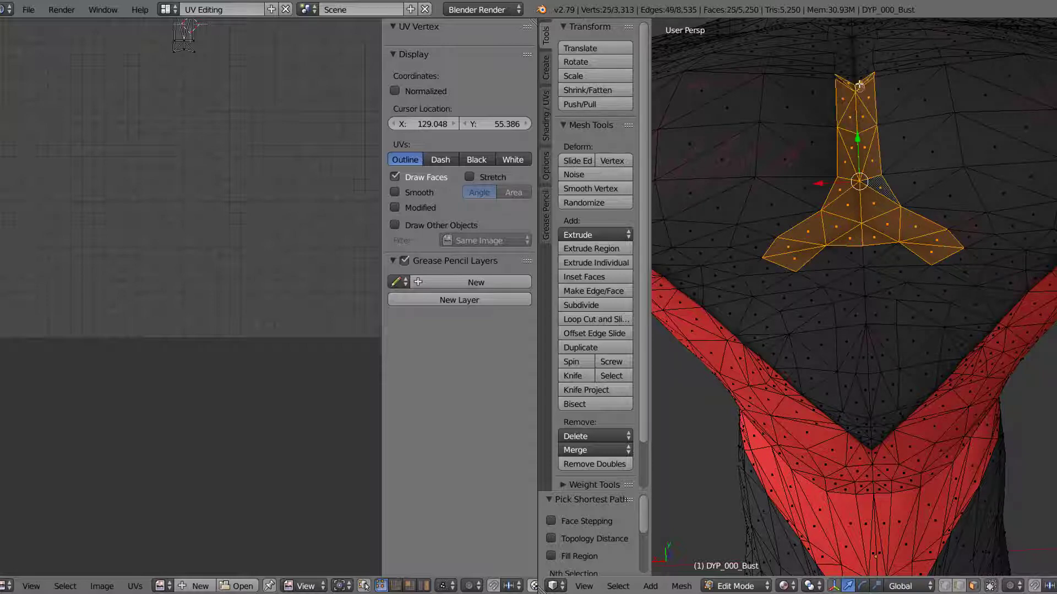
ctrl+right_click(854, 70)
ctrl+right_click(842, 74)
ctrl+right_click(843, 81)
Step: Add the remaining faces on both sides of the sternum up to the base of the neck to the selection
middle_drag(851, 81, 880, 197)
ctrl+right_click(875, 190)
ctrl+right_click(867, 165)
ctrl+right_click(891, 148)
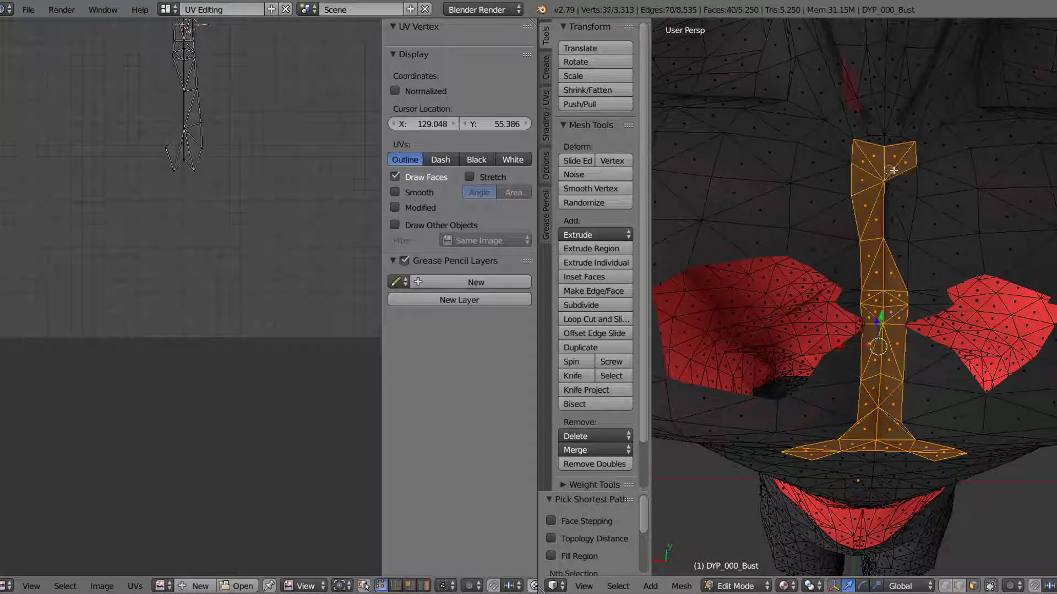
ctrl+right_click(897, 220)
ctrl+right_click(899, 244)
middle_drag(905, 306, 894, 271)
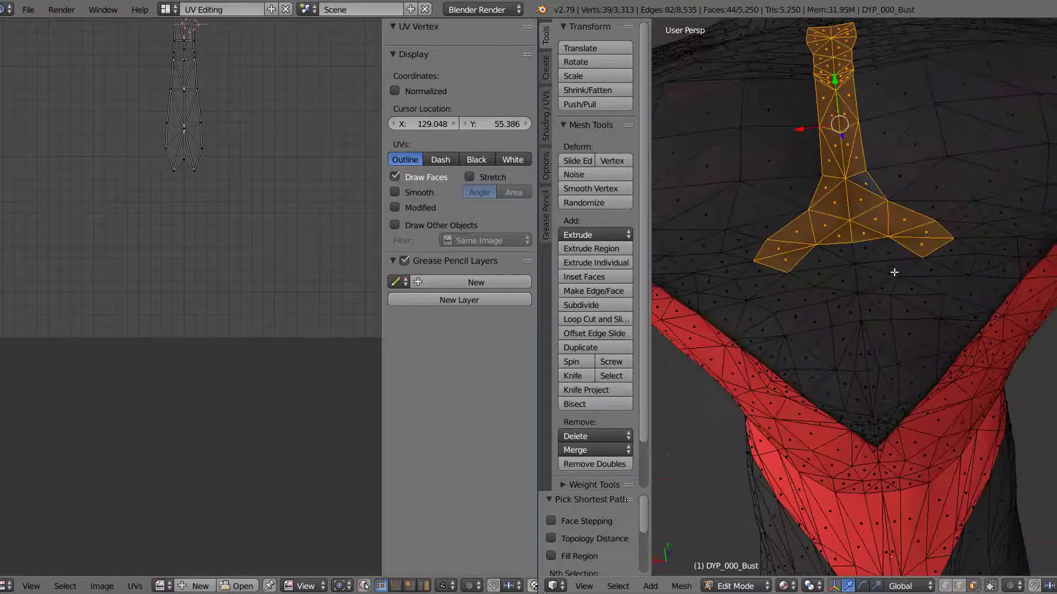
Step: Widen the UV editor's canvas area and frame the UVs of the selected chest faces in it
scroll(894, 271, down, 2)
middle_drag(253, 168, 274, 371)
drag(383, 316, 449, 314)
scroll(349, 278, down, 2)
scroll(321, 292, down, 2)
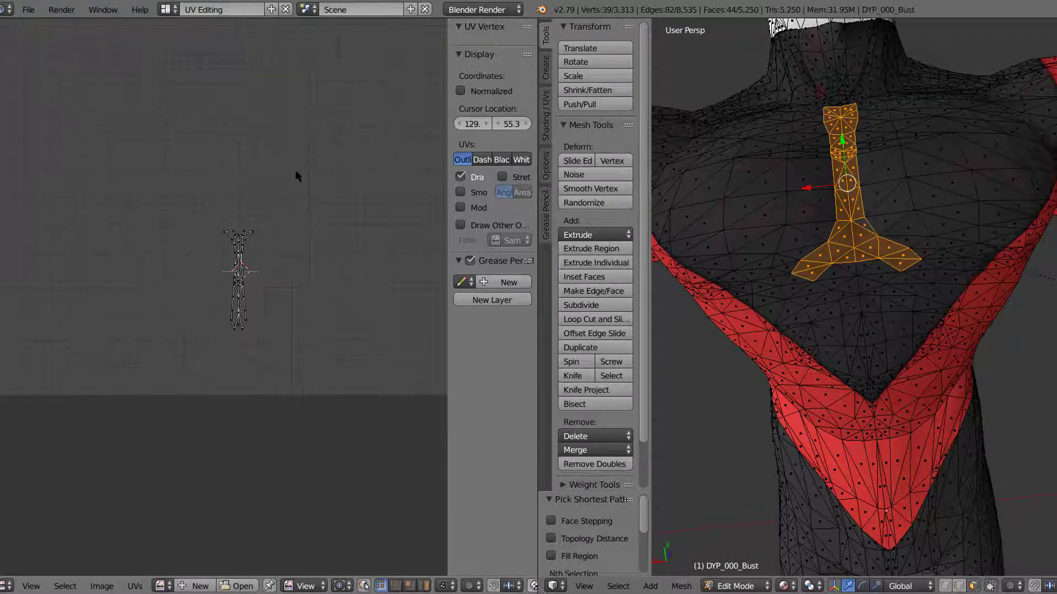
scroll(352, 214, up, 5)
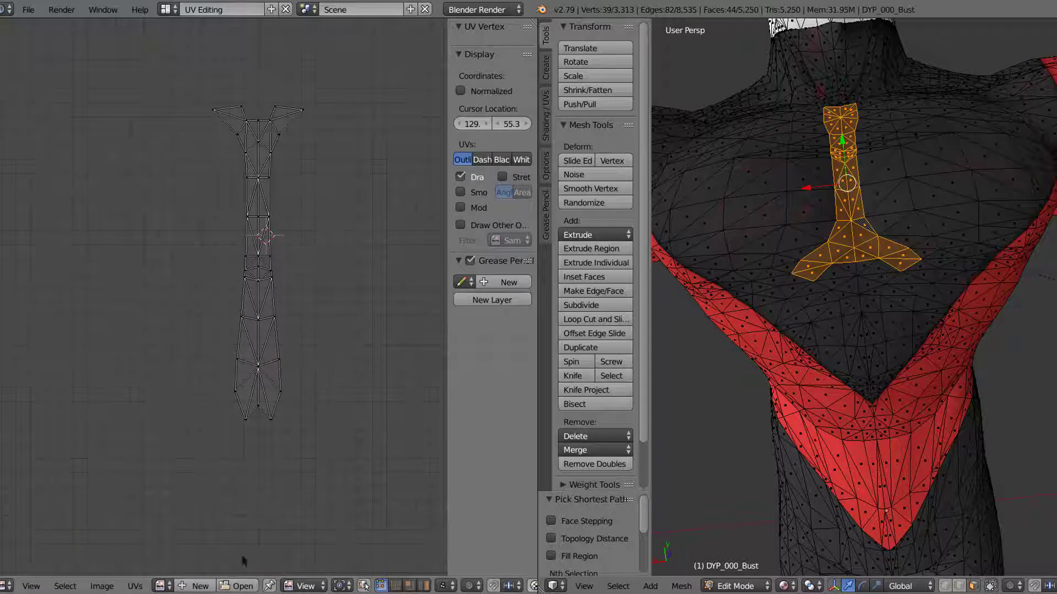
Step: Open the texture image DATA002.dds from the DYP_000_Bust folder behind the selected UVs
click(240, 587)
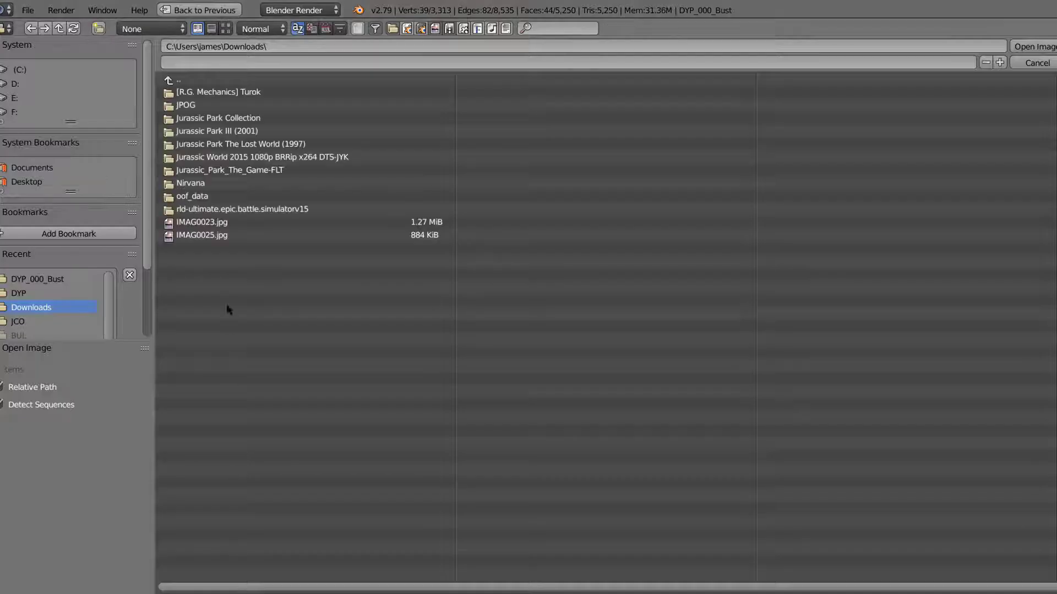
click(48, 280)
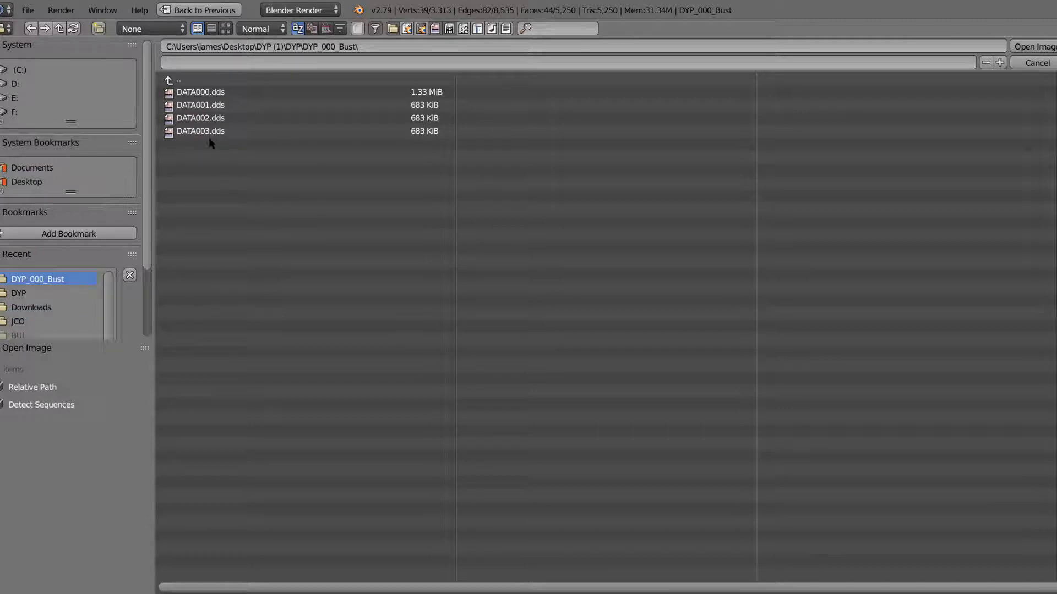
double_click(212, 120)
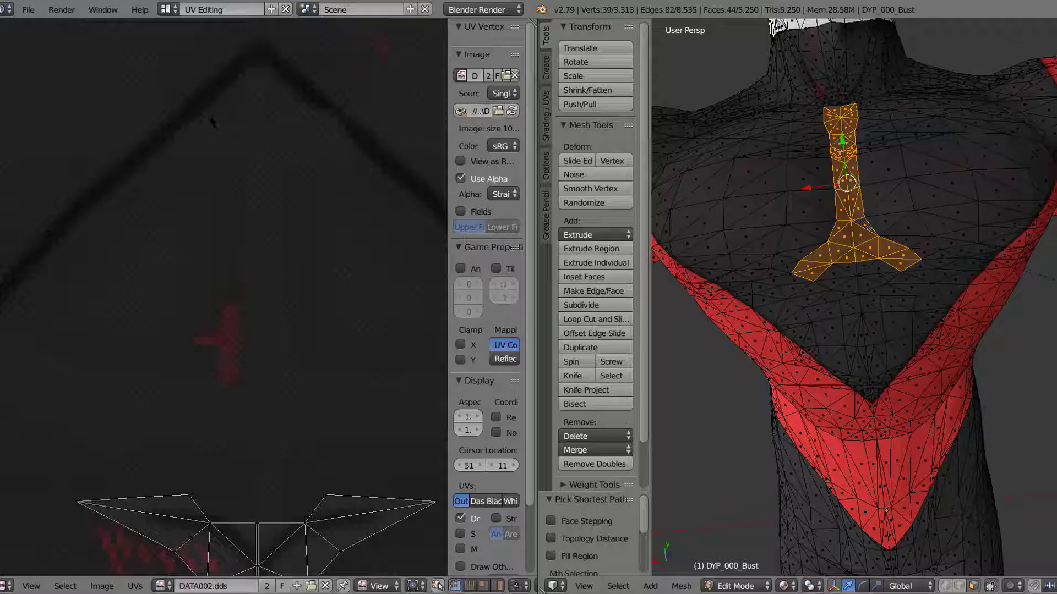
Step: Examine how the chest strip's UVs sit over the dark centre line and crease of the suit texture
scroll(269, 237, down, 3)
scroll(270, 237, down, 5)
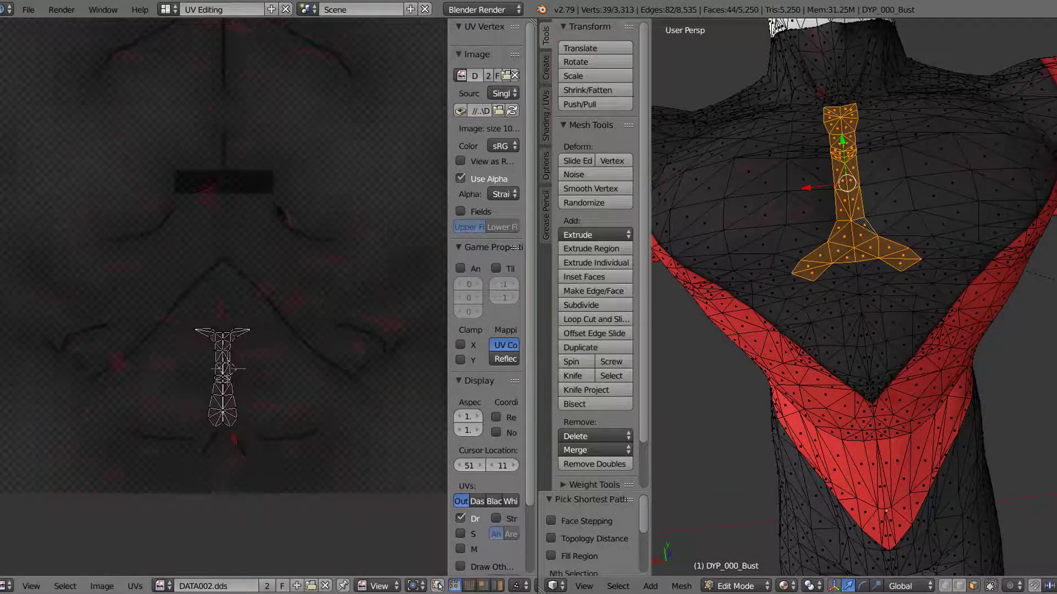
scroll(270, 237, up, 10)
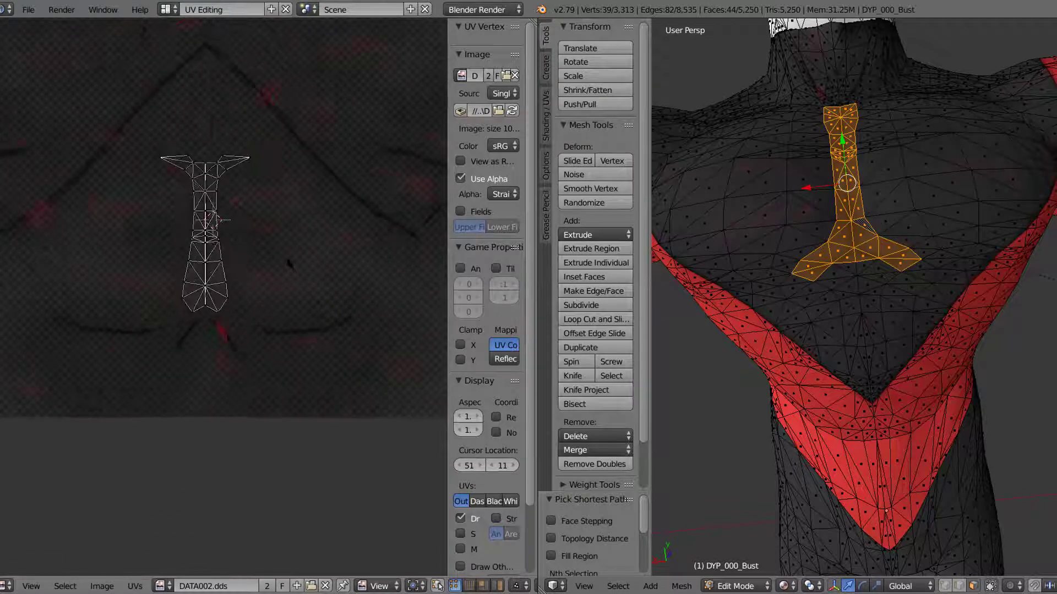
middle_drag(295, 208, 256, 498)
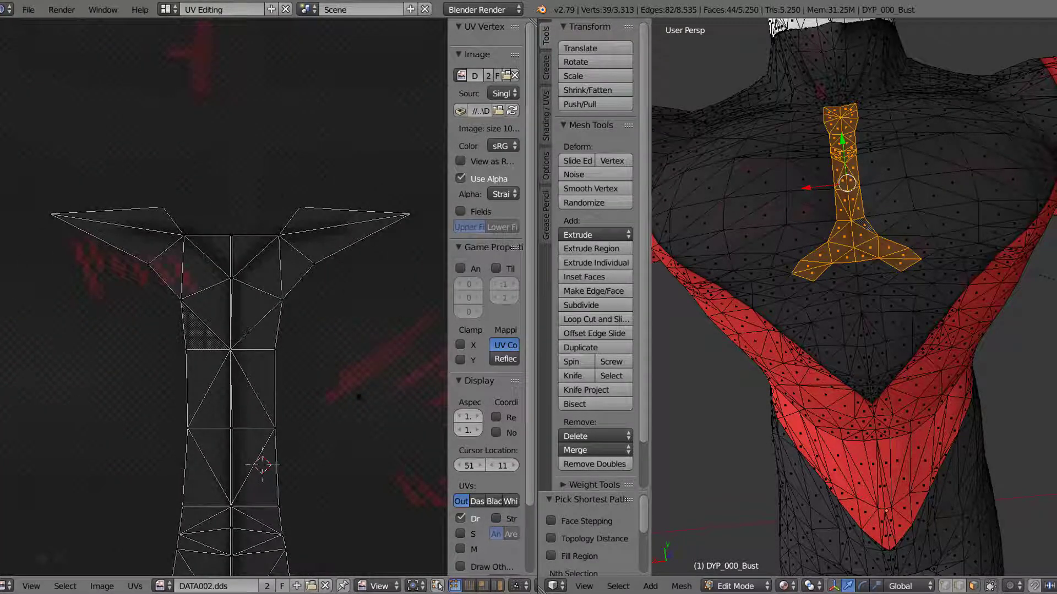
middle_drag(358, 396, 262, 490)
scroll(333, 393, up, 5)
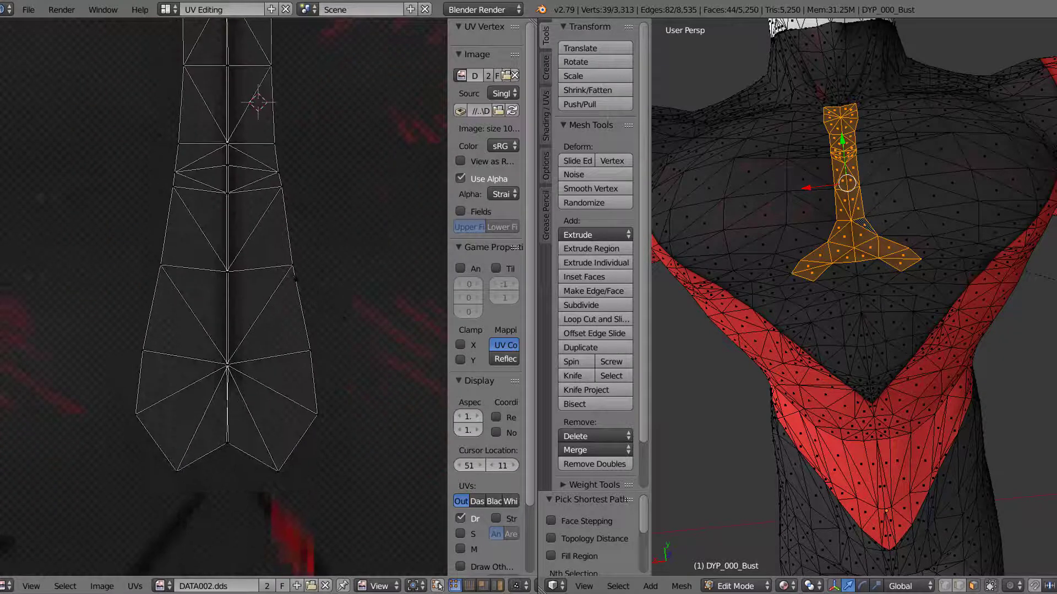
scroll(227, 265, down, 5)
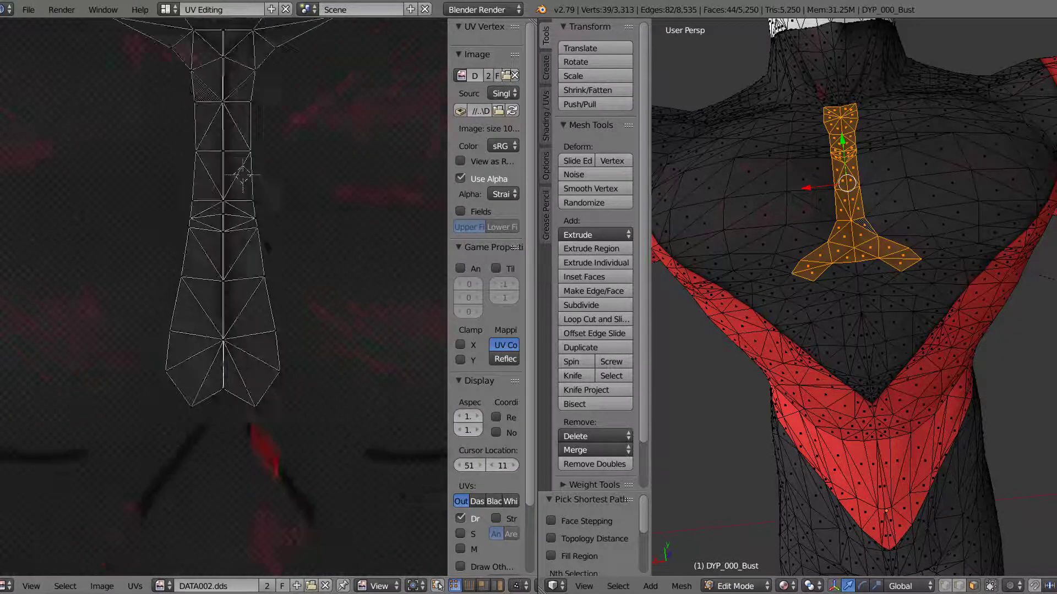
scroll(227, 265, up, 4)
middle_drag(225, 267, 212, 310)
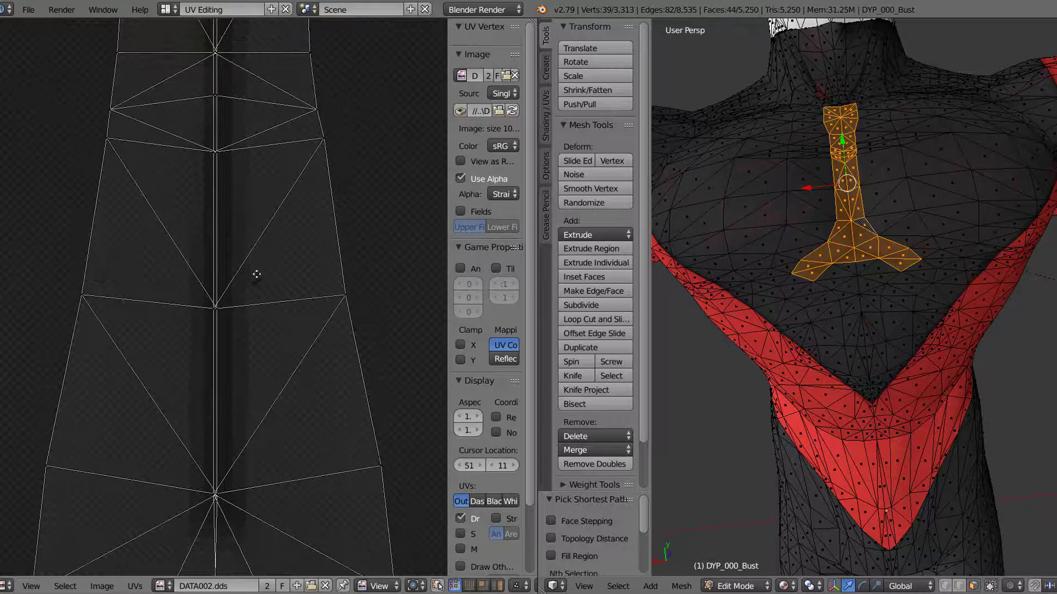
middle_drag(255, 274, 264, 199)
middle_drag(268, 373, 263, 295)
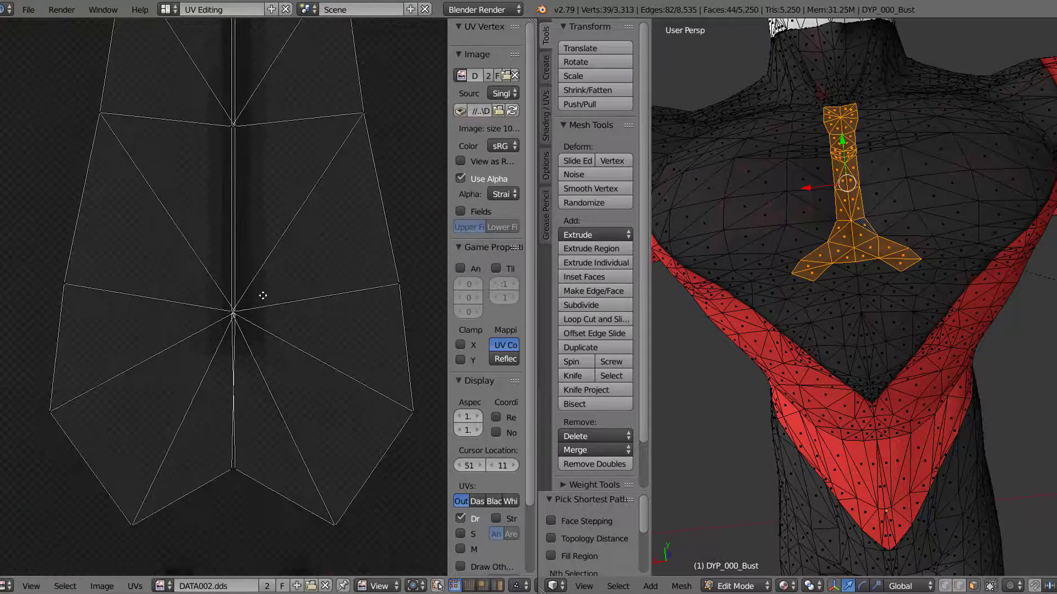
middle_drag(232, 138, 254, 487)
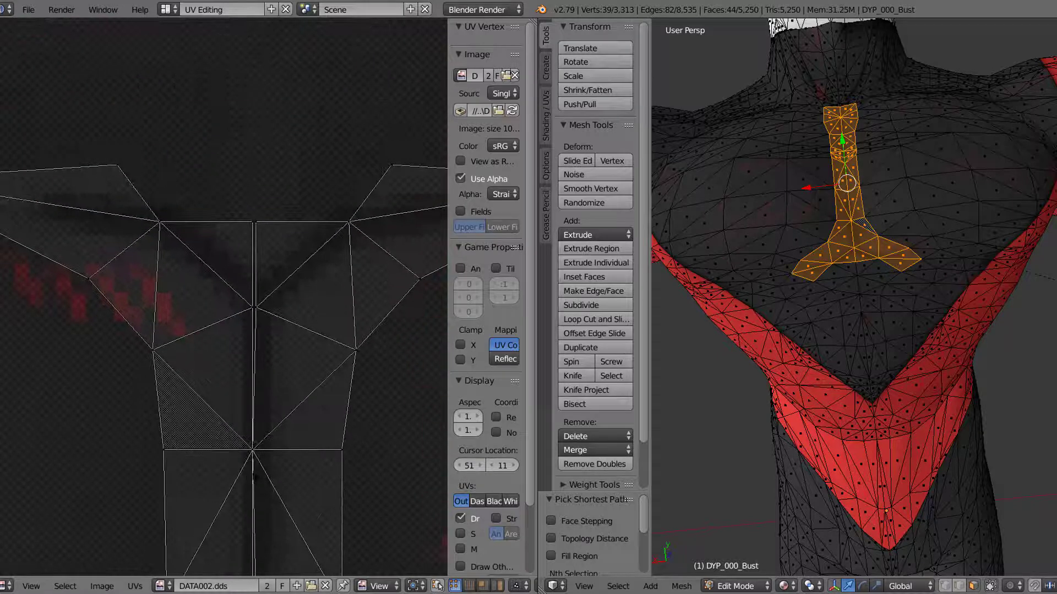
Step: Move the two UV vertices at the upper end of the centre seam apart, one to each side
right_click(281, 225)
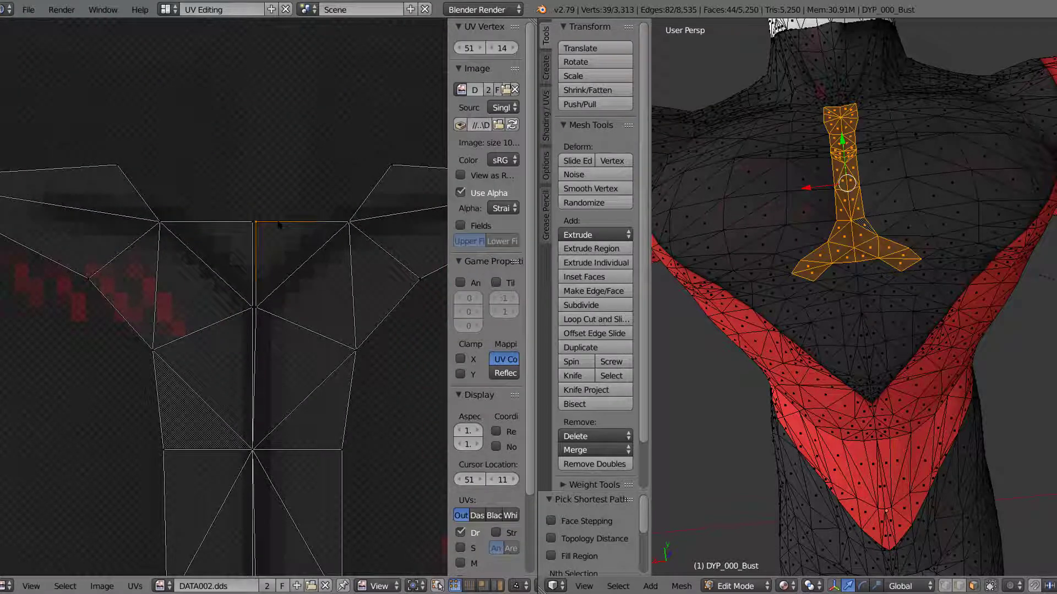
key(g)
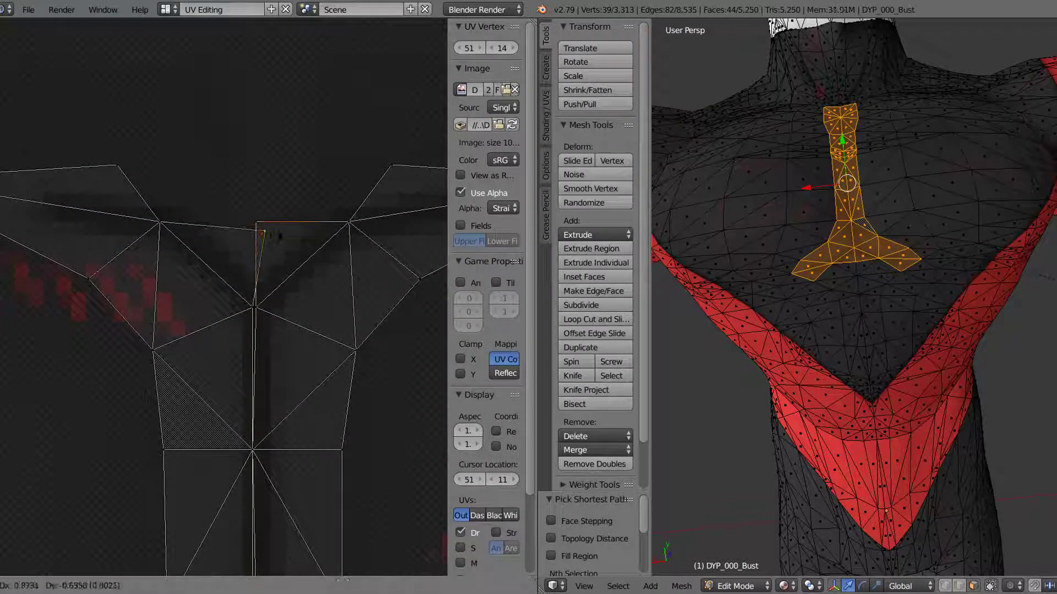
click(253, 225)
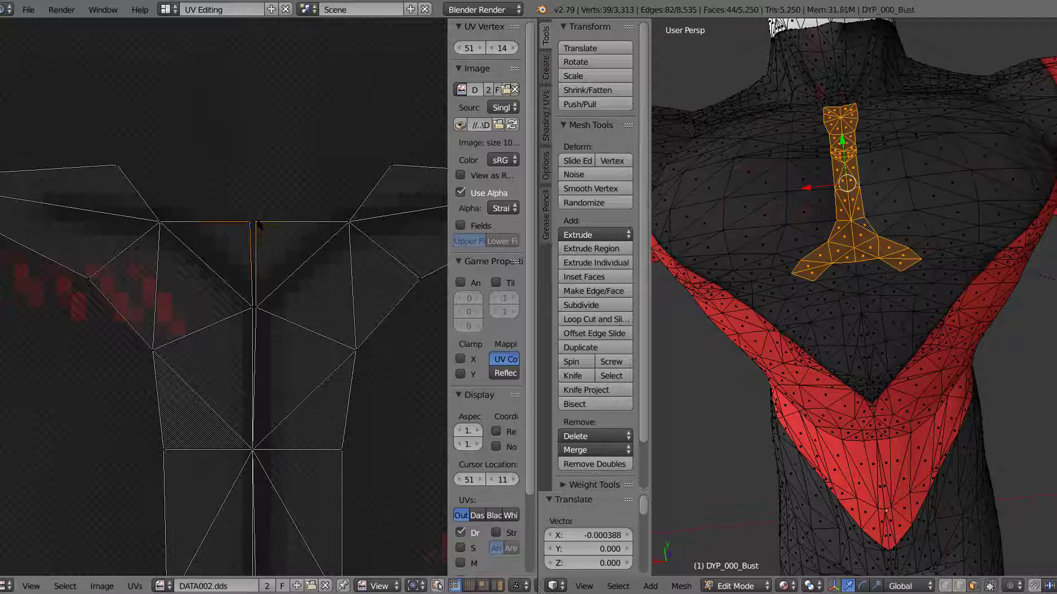
key(g)
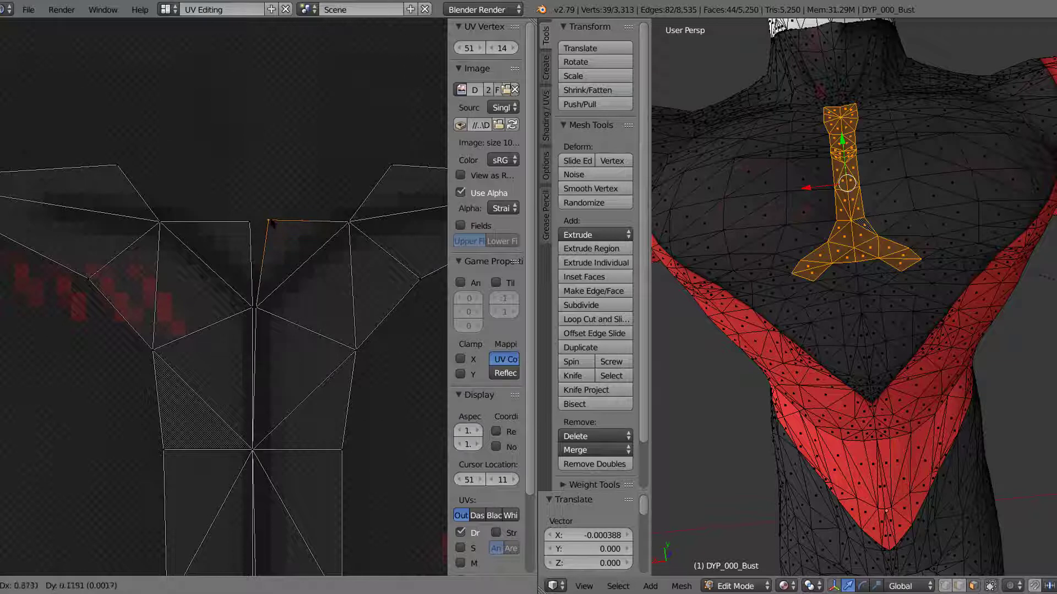
click(271, 244)
middle_drag(290, 236, 290, 206)
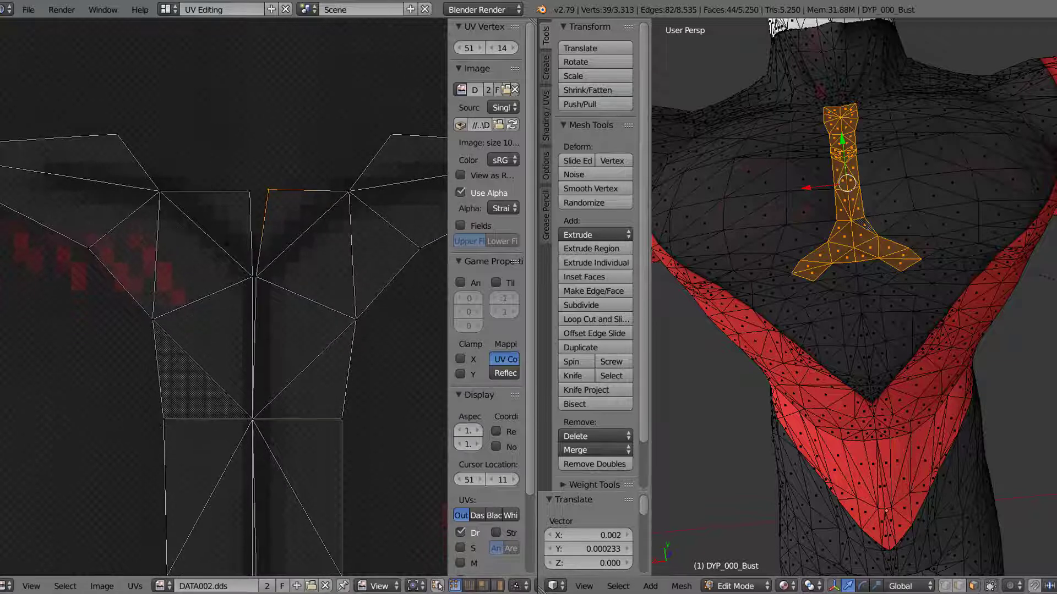
Step: Bring the two UV vertices at the upper end of the centre seam together on the line between both halves
scroll(281, 218, up, 1)
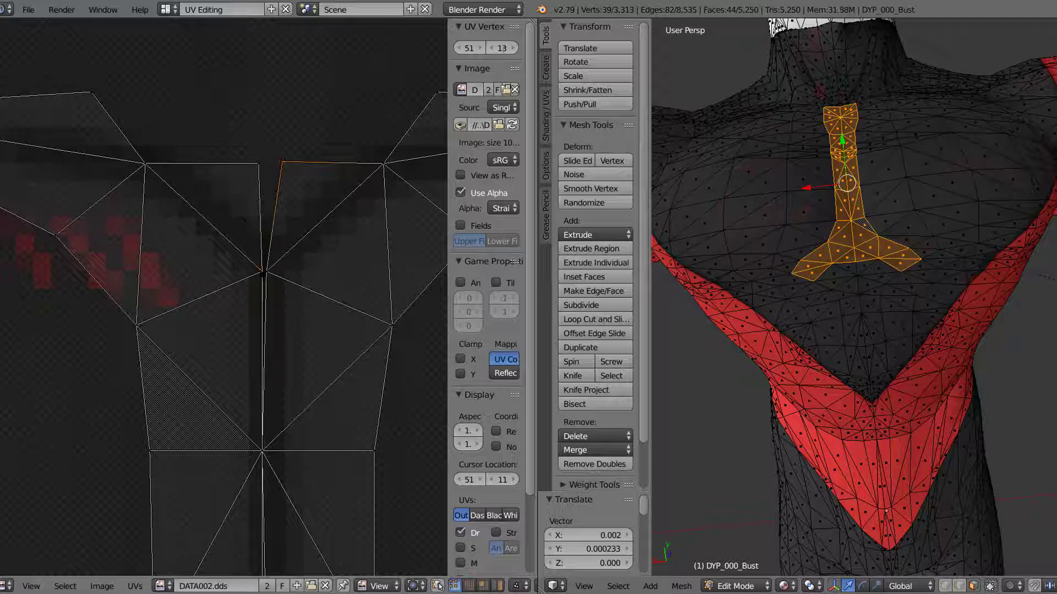
right_click(263, 272)
mouse_move(294, 246)
ctrl+mouse_down()
mouse_move(260, 242)
mouse_move(250, 277)
mouse_move(295, 277)
ctrl+mouse_up()
scroll(223, 300, up, 2)
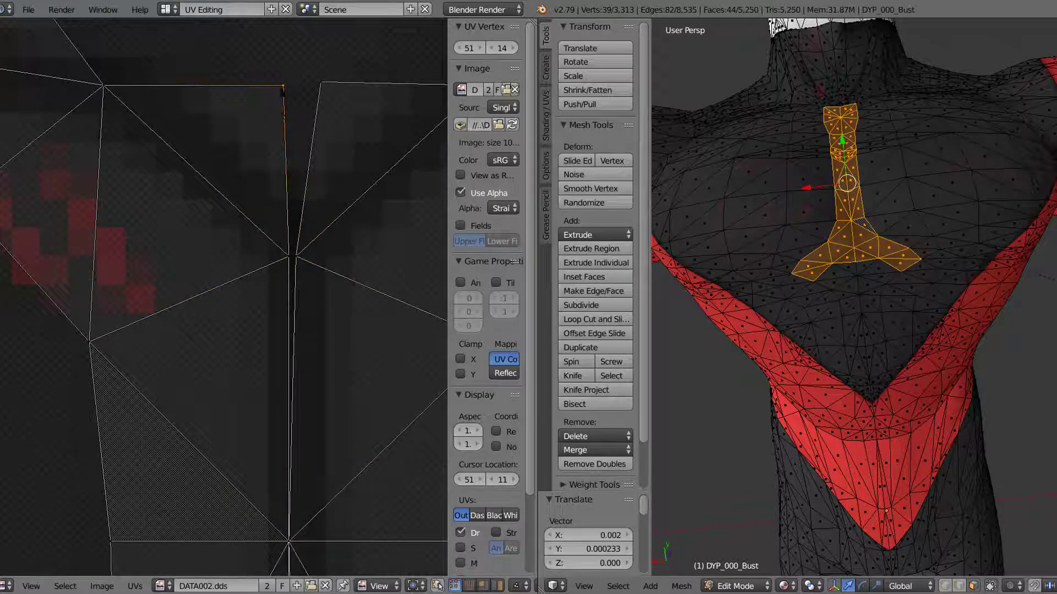
key(g)
click(288, 91)
right_click(319, 90)
key(g)
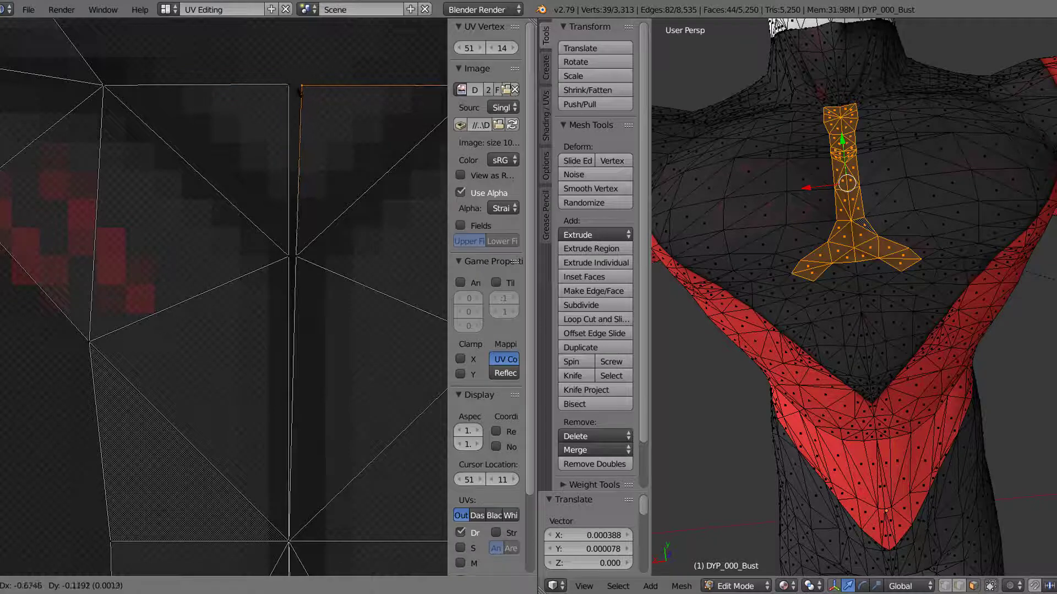
click(293, 88)
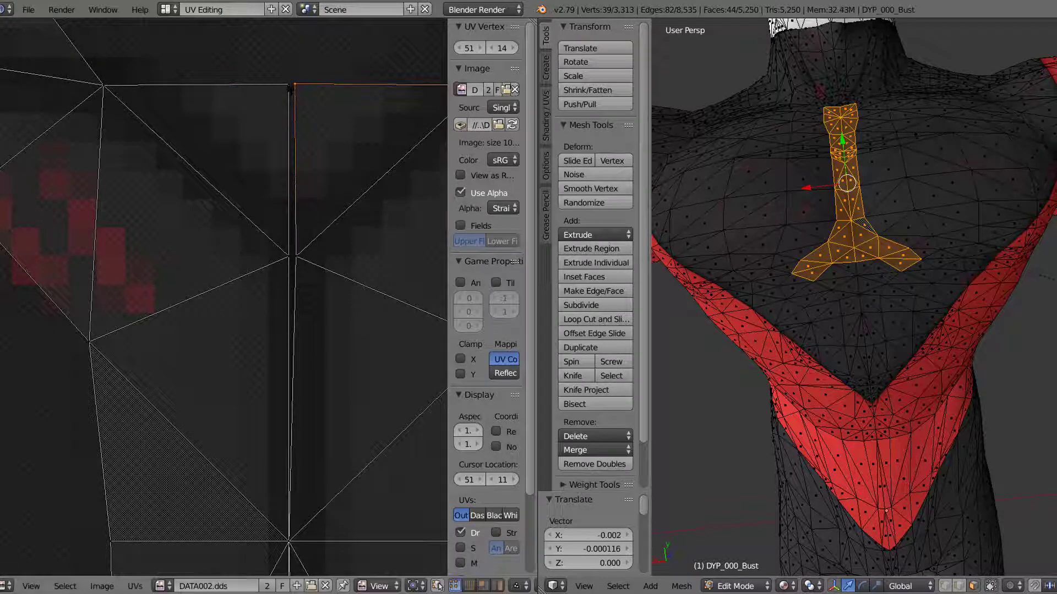
key(g)
click(293, 87)
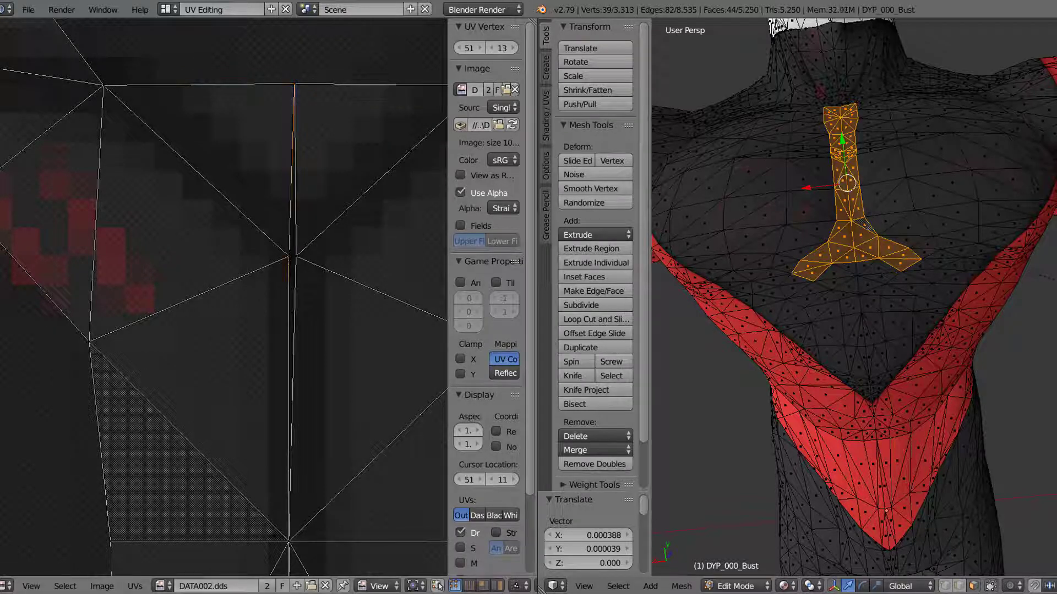
Step: Move the left half's UV vertex at the tip of the V-shaped crease onto its right-half counterpart
right_click(288, 261)
key(g)
click(295, 262)
Step: Shift the UV junction below the crease tip sideways so it lines up vertically with the seam above
middle_drag(331, 337, 320, 154)
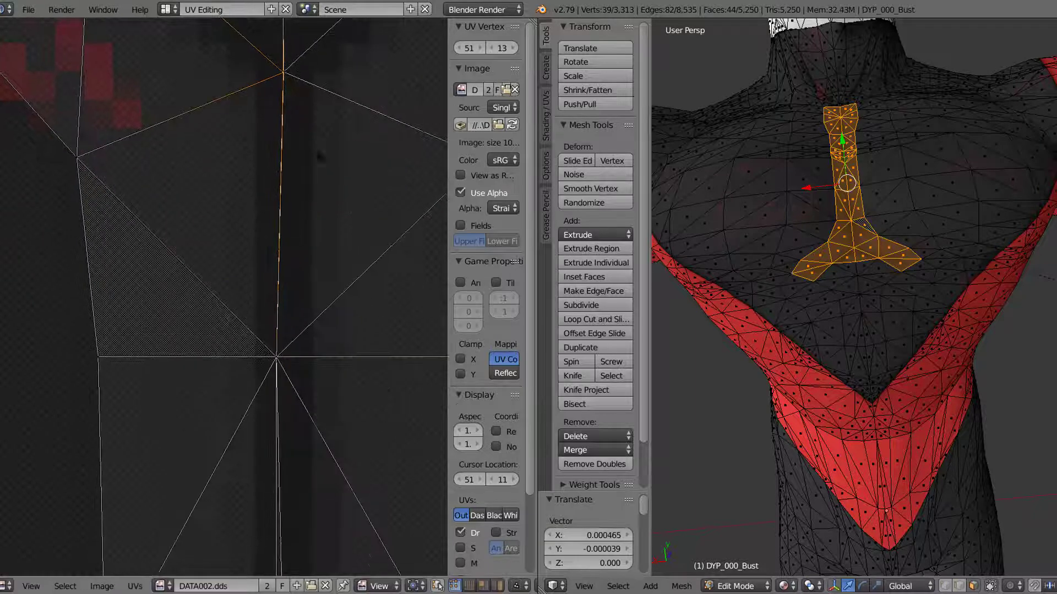
scroll(344, 309, up, 1)
middle_drag(320, 378, 268, 261)
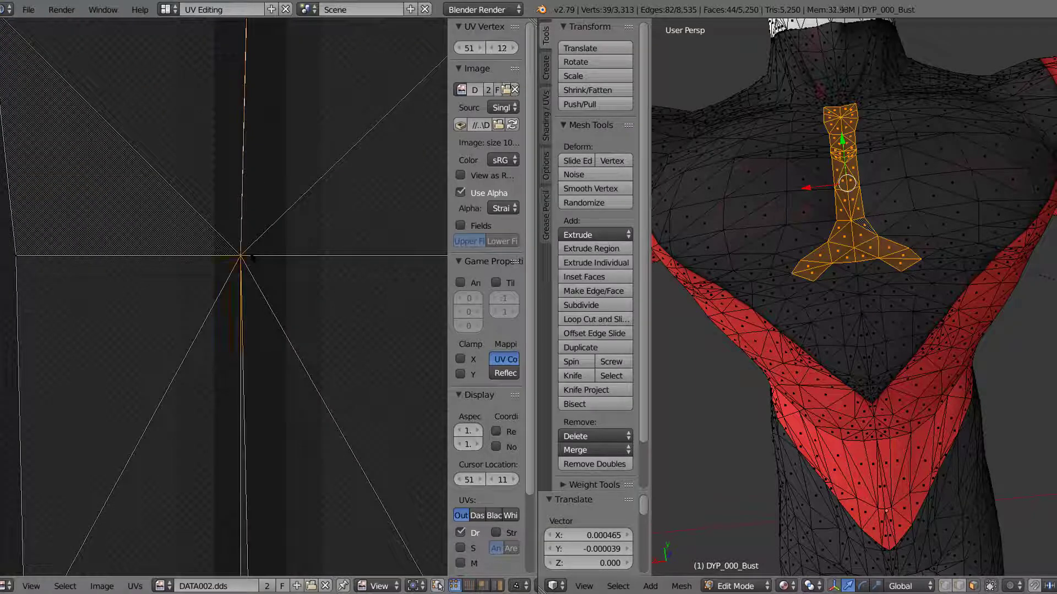
right_click(251, 257)
key(g)
click(260, 258)
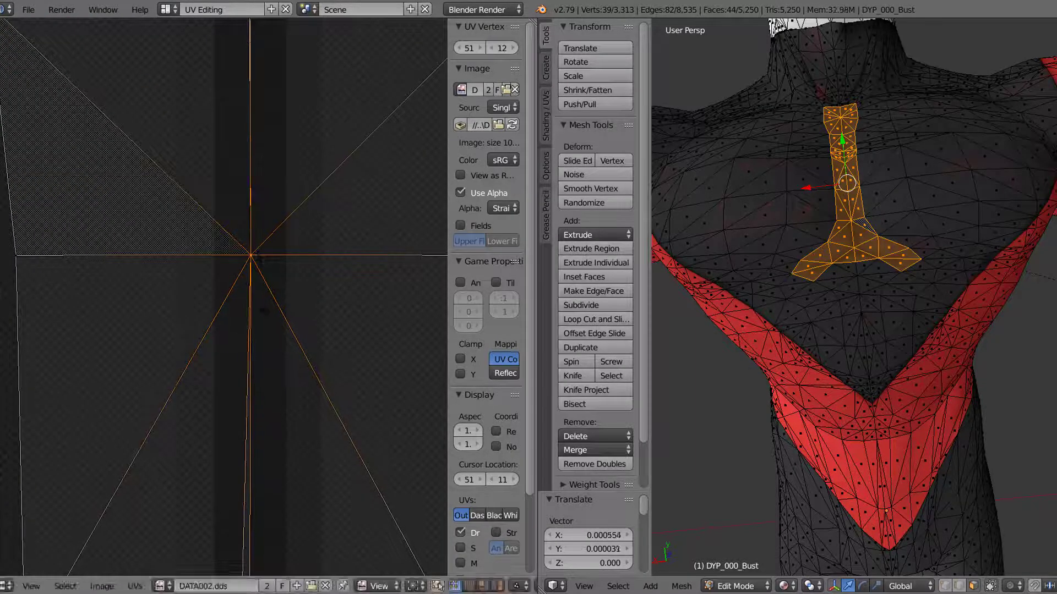
Step: Move the right half's seam vertex in the next UV row down onto the left half's vertex
middle_drag(274, 301, 293, 76)
right_click(279, 319)
key(g)
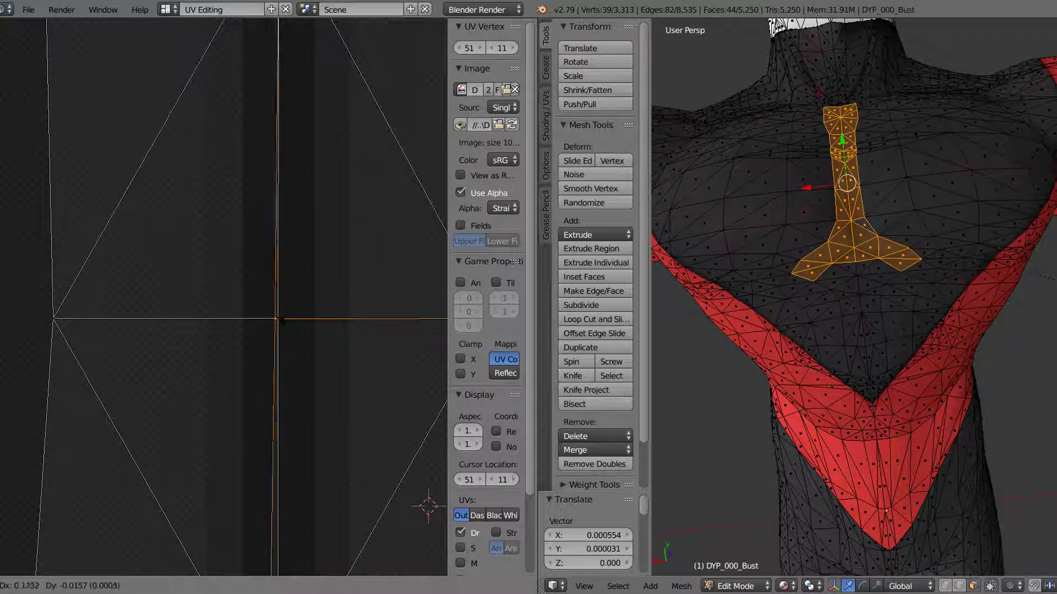
click(279, 320)
Step: Merge the positions of both halves' UV vertices at the junction just above the narrow rows, in line with the seam
middle_drag(279, 320, 264, 28)
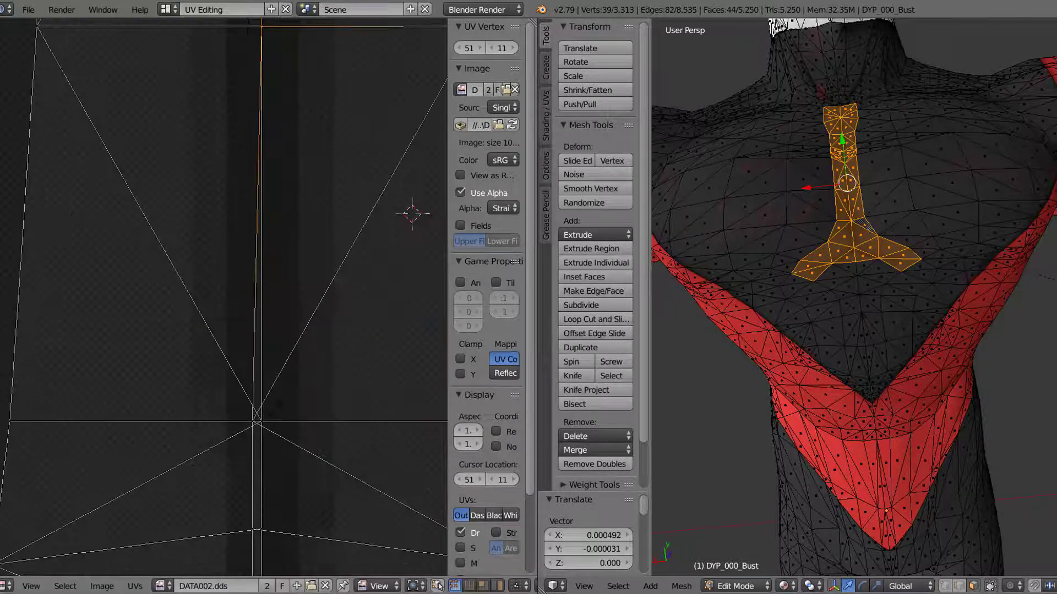
right_click(253, 426)
key(g)
click(260, 424)
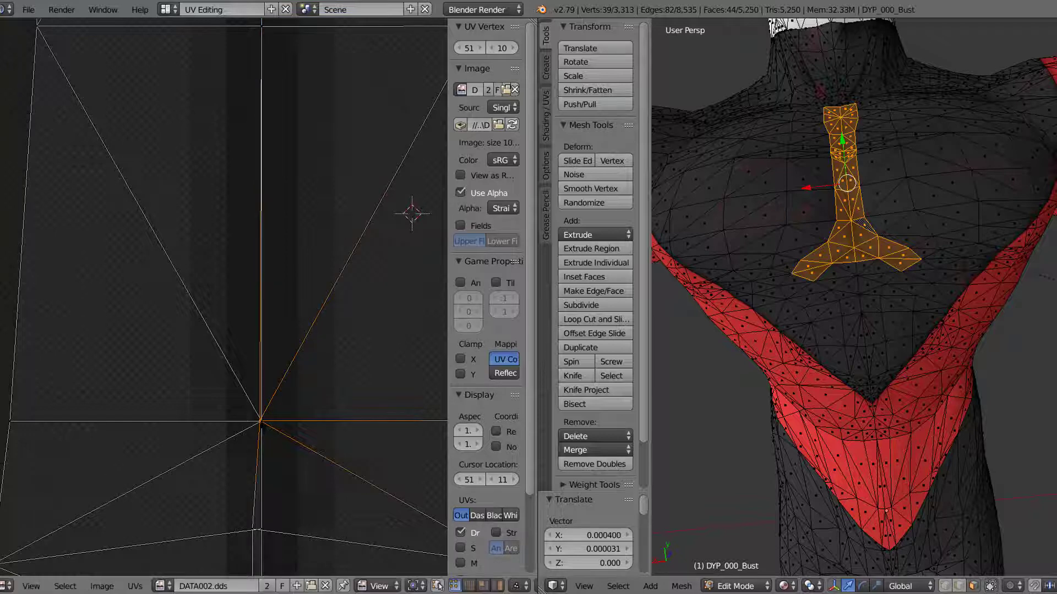
shift+right_click(263, 429)
key(g)
click(264, 432)
Step: Align the pair of seam vertices in the first narrow UV row so both halves meet directly under the junction above
middle_drag(276, 461, 313, 304)
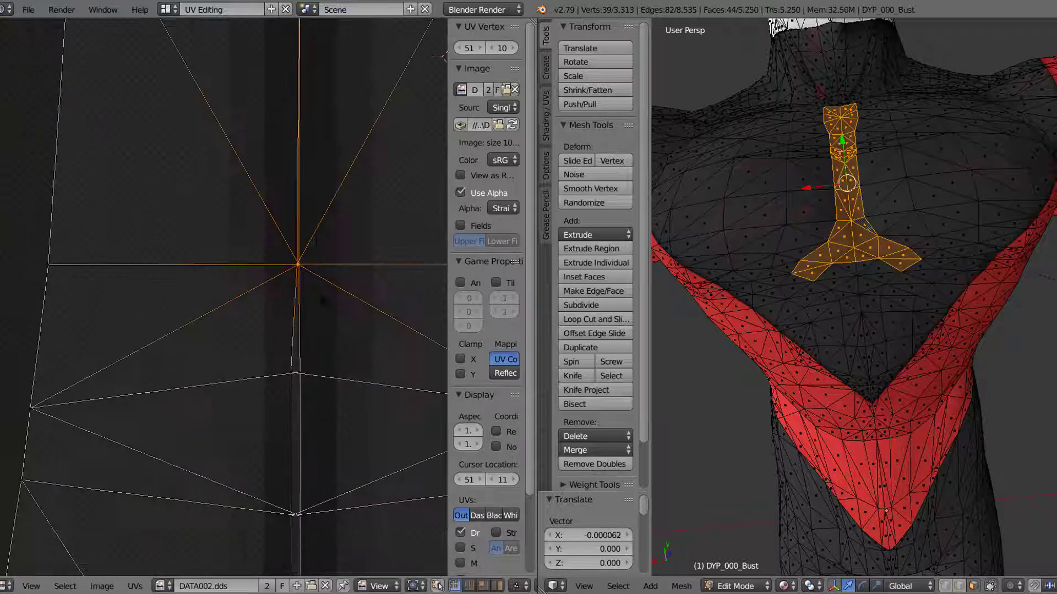
scroll(300, 275, up, 2)
middle_drag(304, 260, 300, 263)
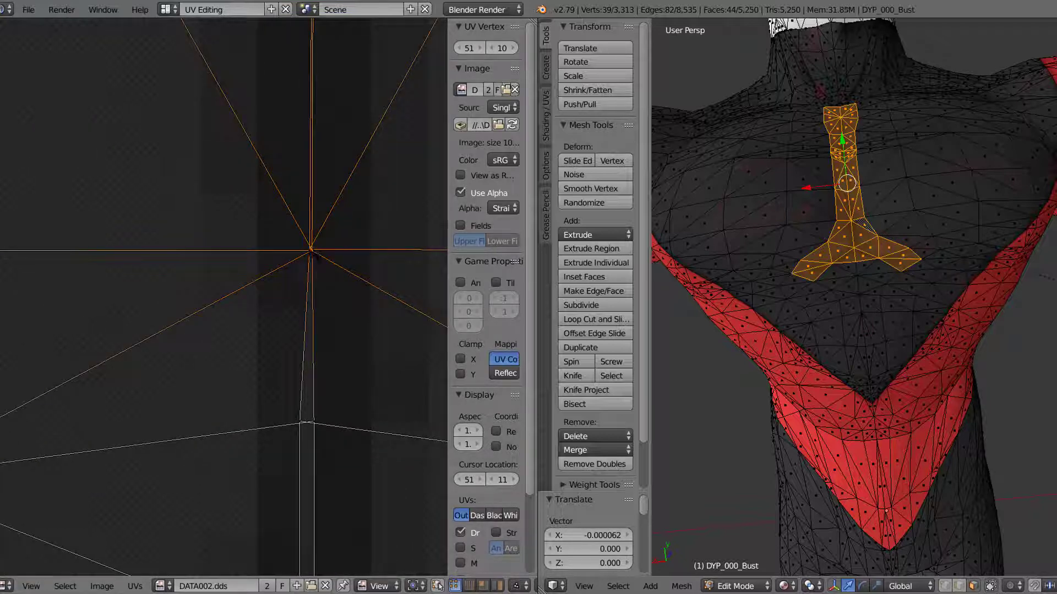
right_click(314, 420)
key(g)
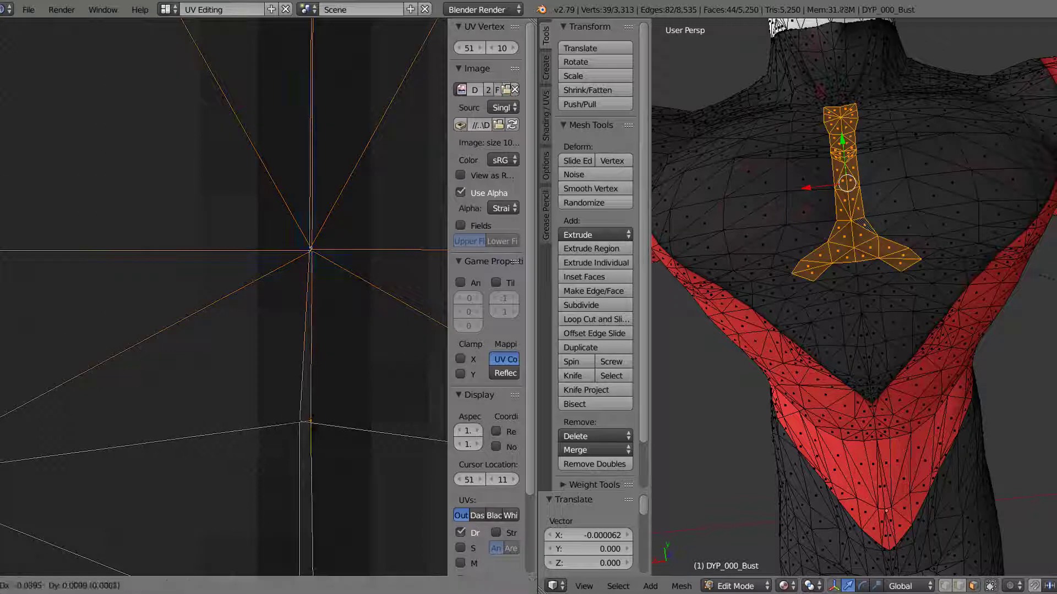
click(308, 420)
right_click(302, 424)
key(g)
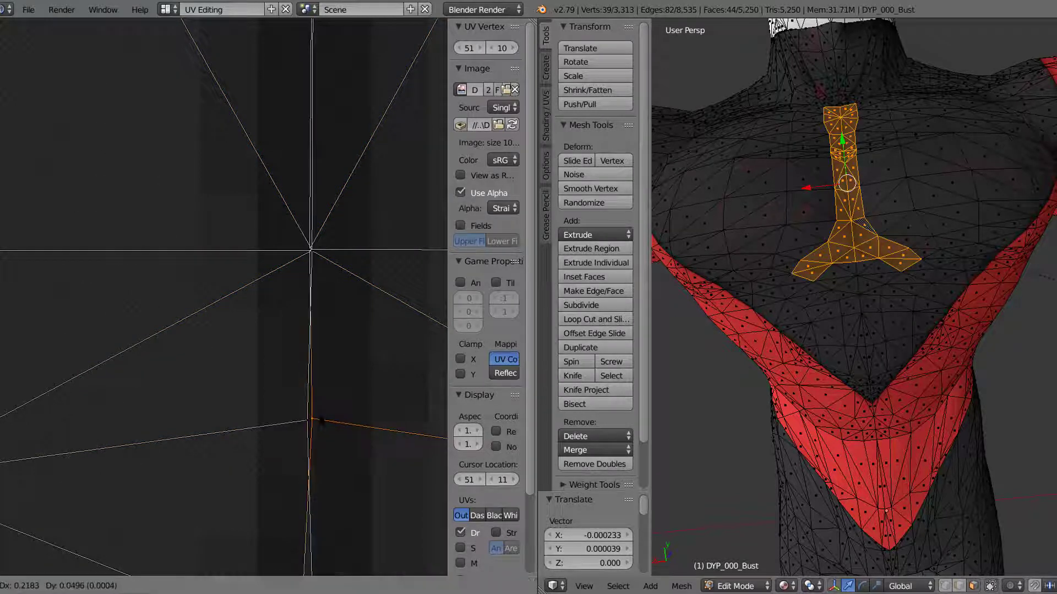
click(321, 425)
right_click(308, 424)
key(g)
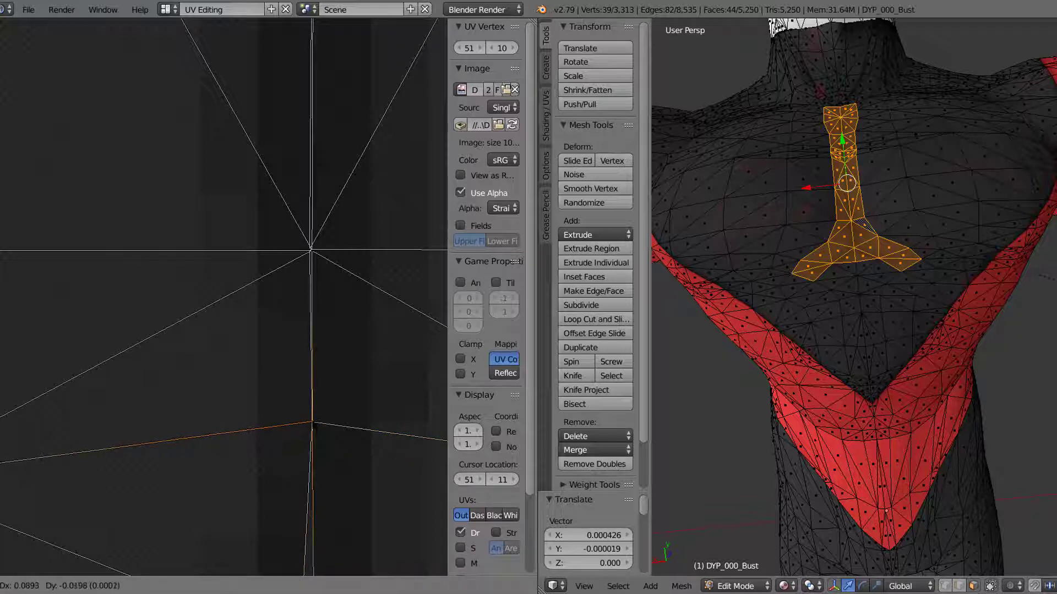
click(312, 424)
Step: Move the right half's UV vertex at the lower edge of the narrow rows onto the left half's seam vertex
middle_drag(312, 424, 276, 141)
right_click(263, 370)
key(g)
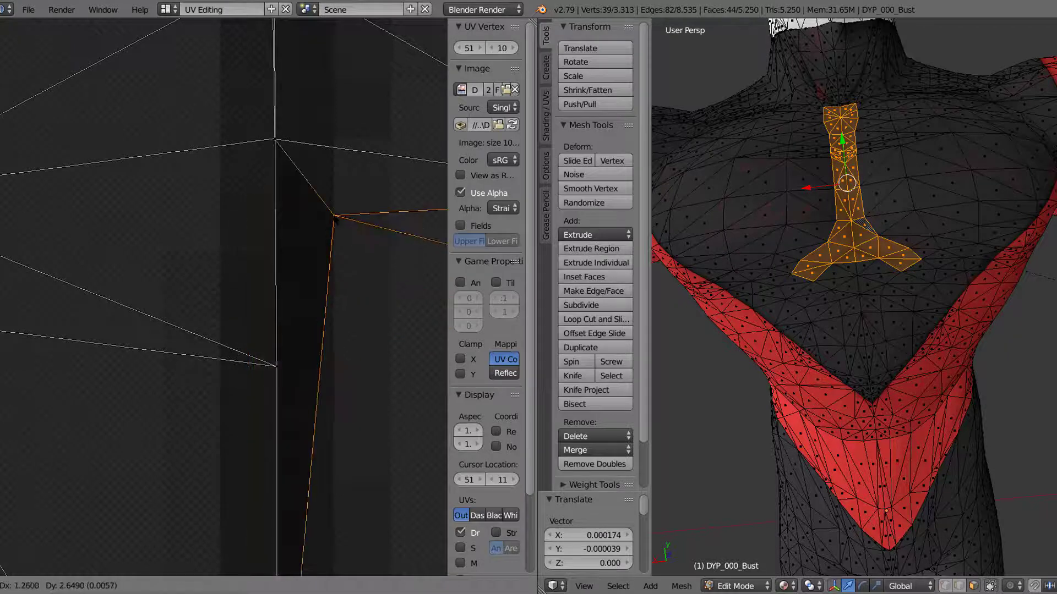
key(Escape)
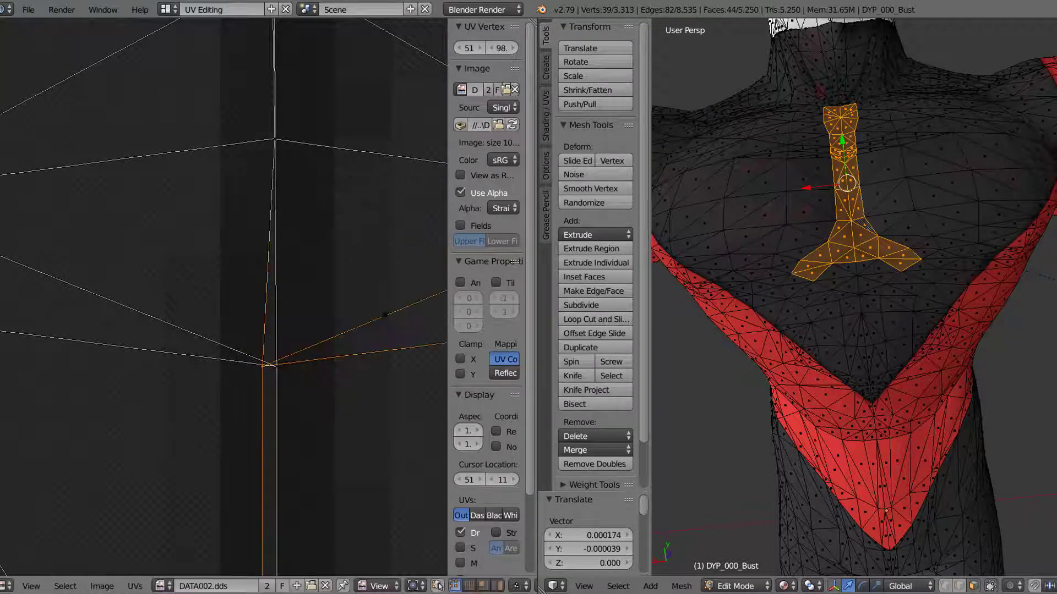
key(g)
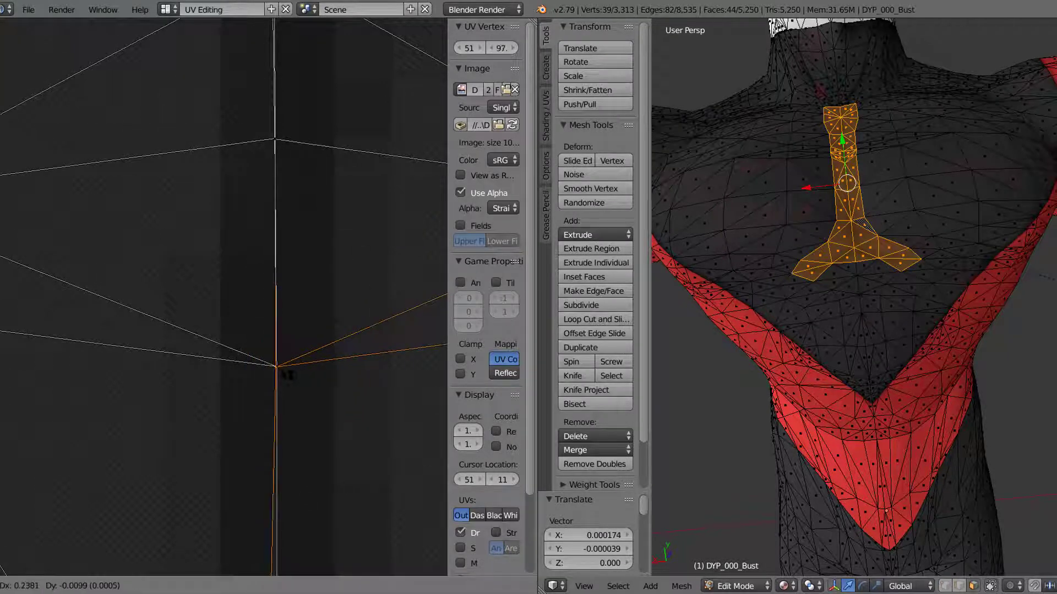
click(291, 374)
Step: Close the seam at the next UV junction below the narrow rows by moving the right half's vertex onto the left half's
middle_drag(296, 404, 283, 182)
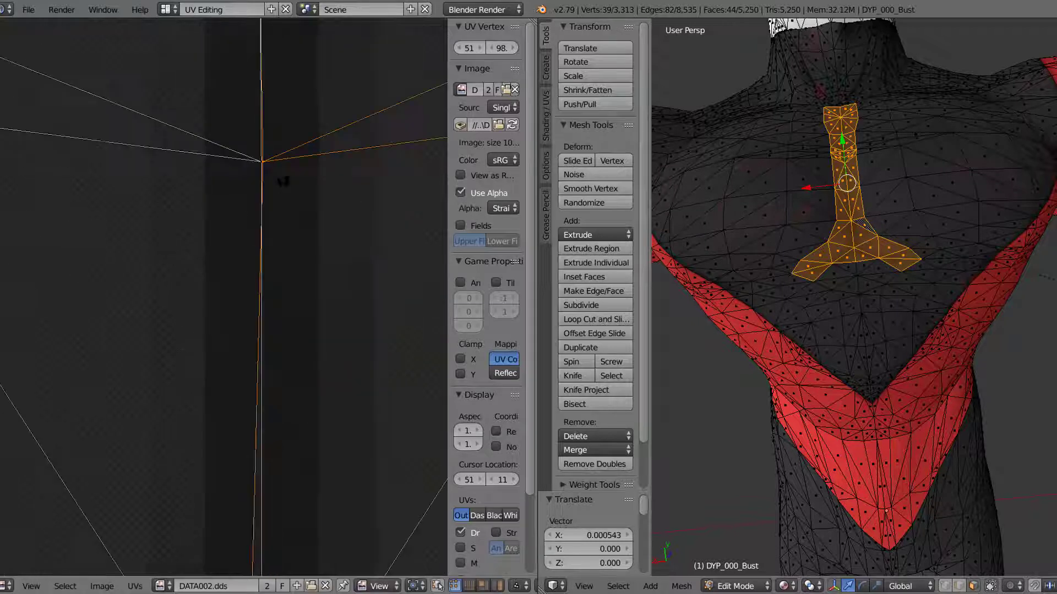
middle_drag(278, 380, 251, 345)
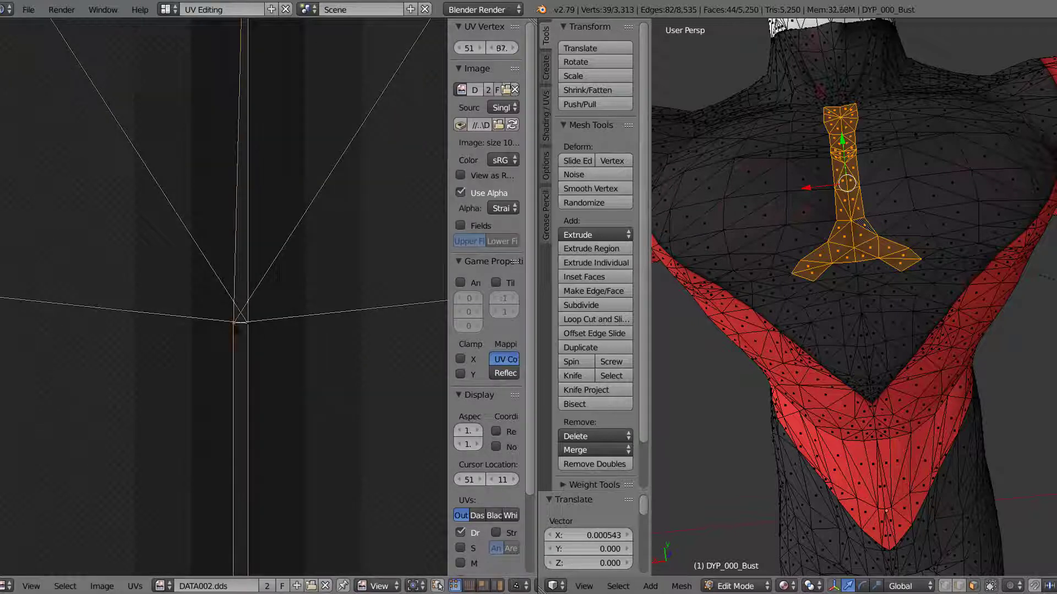
key(g)
click(248, 326)
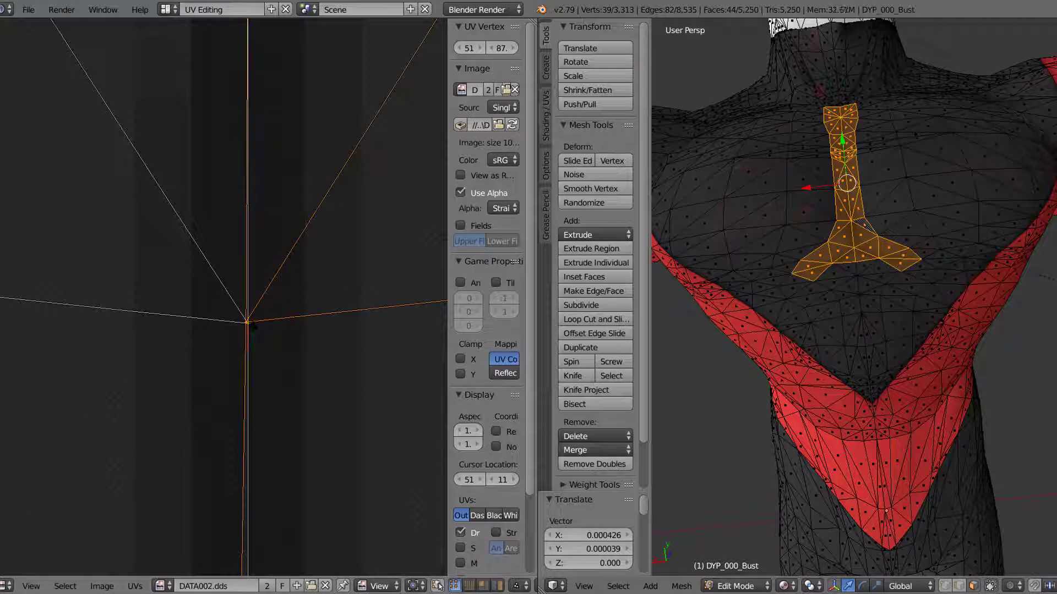
shift+right_click(249, 324)
Step: Move the right half's seam vertex onto the left half's at the lower junction where the UV edges fan out
middle_drag(326, 466, 320, 264)
middle_drag(333, 369, 324, 105)
middle_drag(268, 445, 281, 268)
middle_drag(274, 395, 282, 351)
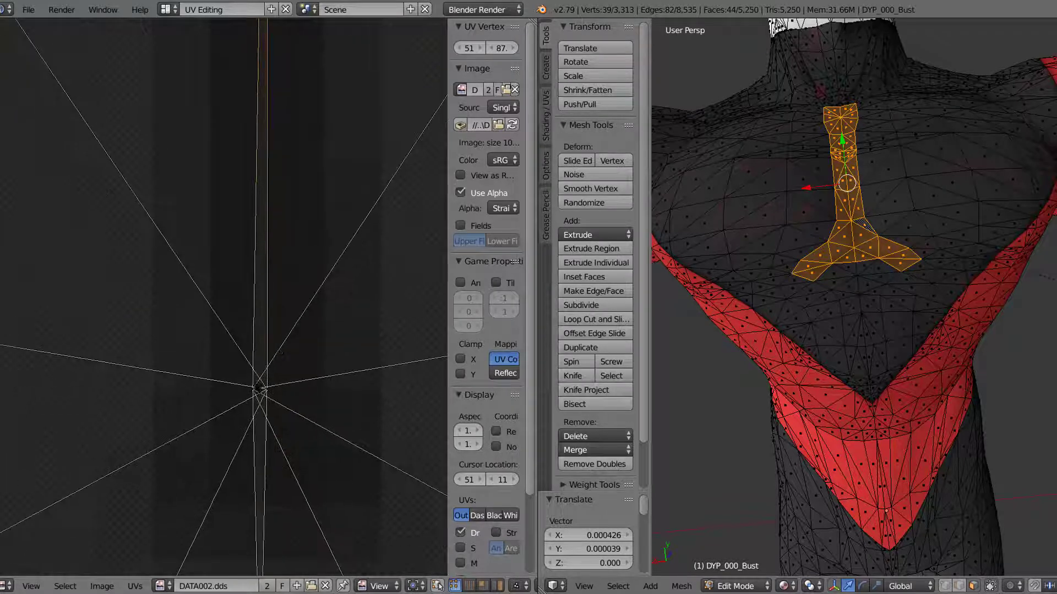
right_click(254, 390)
key(g)
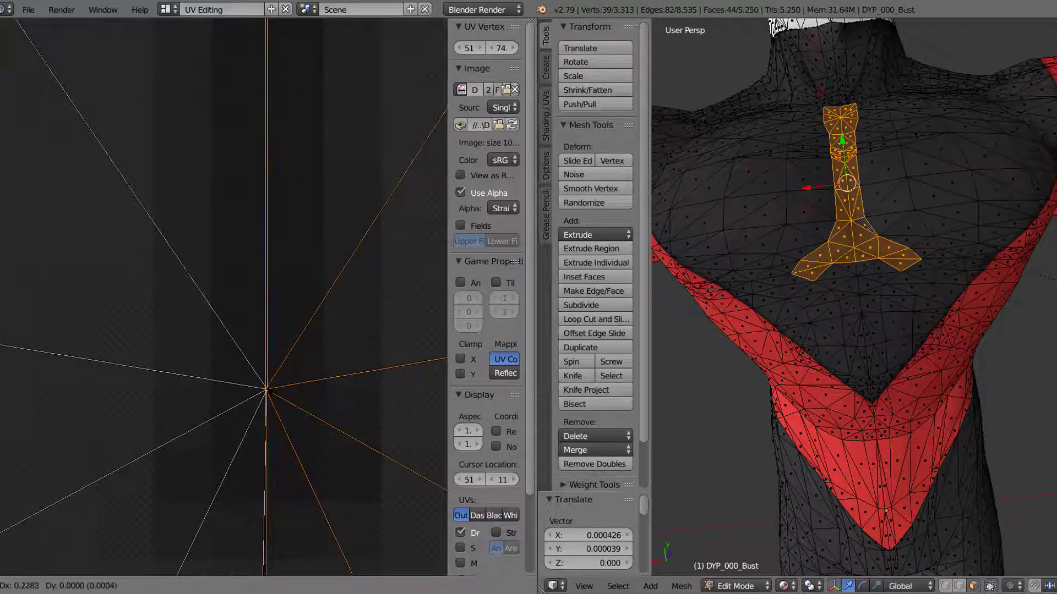
click(269, 391)
Step: Examine the whole UV strip's centre seam against the dark line of the texture, from the lower end upward
middle_drag(322, 444, 312, 276)
middle_drag(299, 460, 298, 289)
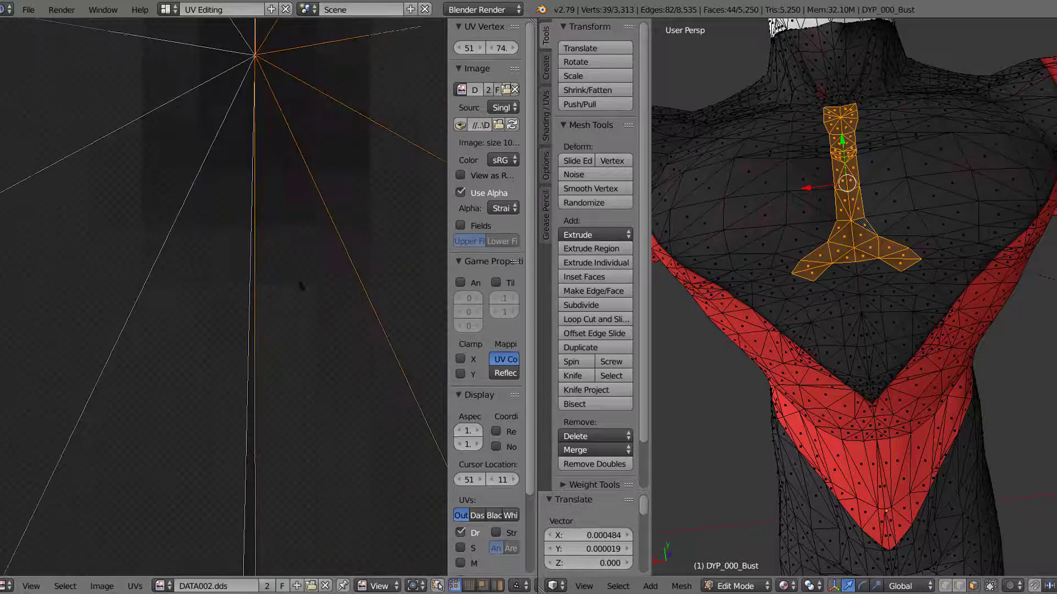
scroll(297, 427, down, 4)
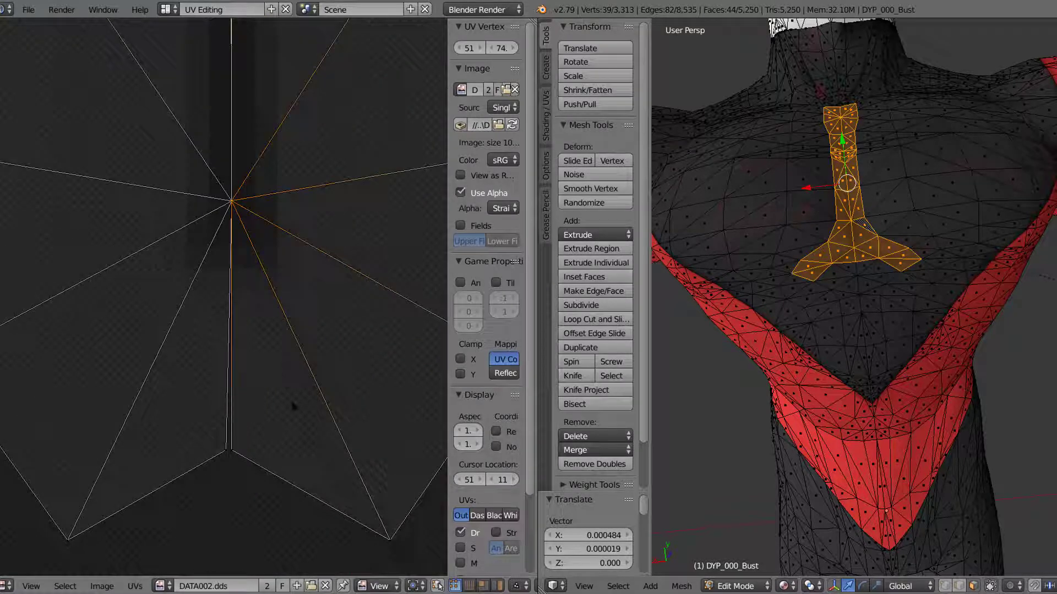
middle_drag(276, 315, 287, 100)
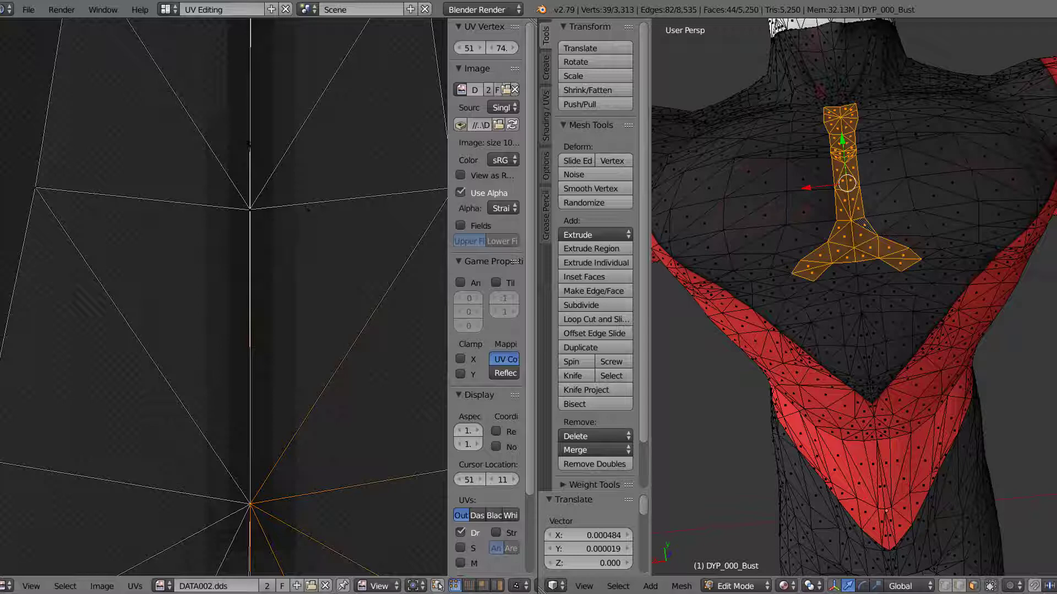
scroll(325, 237, down, 5)
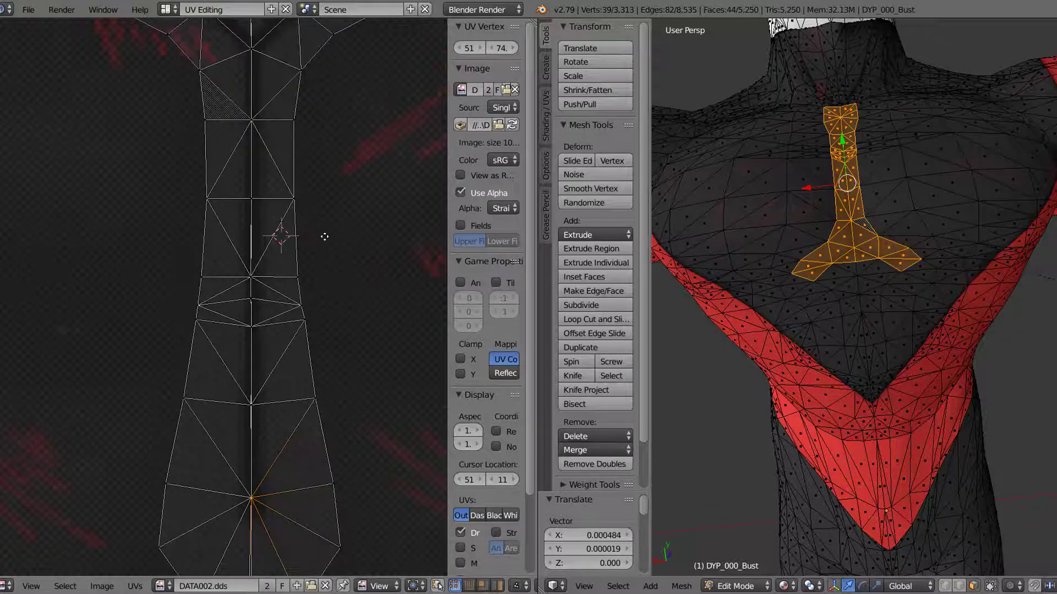
middle_drag(324, 236, 311, 506)
scroll(276, 394, up, 4)
middle_drag(276, 329, 246, 3)
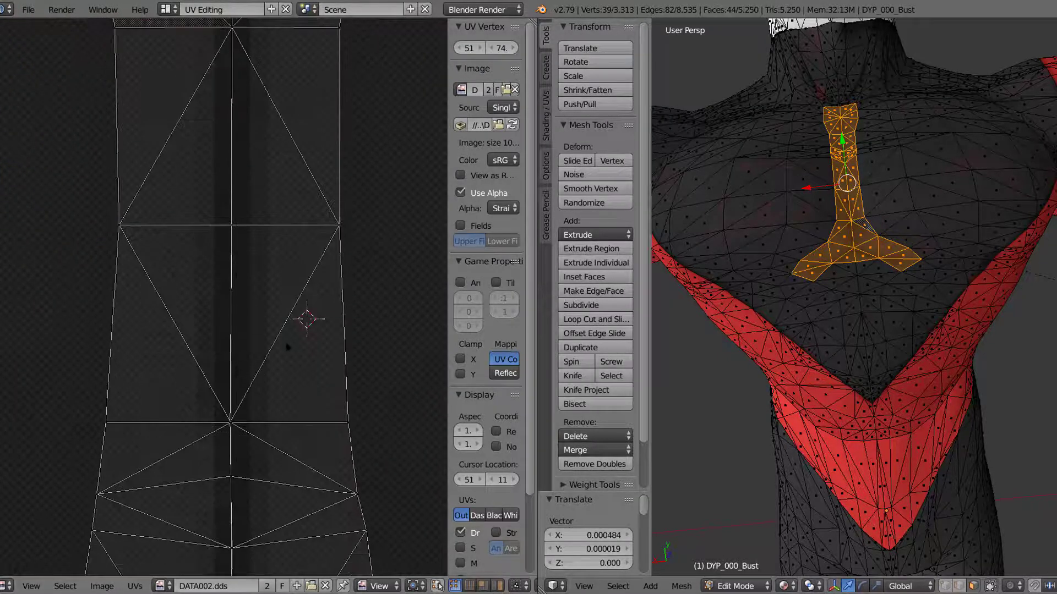
scroll(824, 160, up, 5)
scroll(869, 134, down, 5)
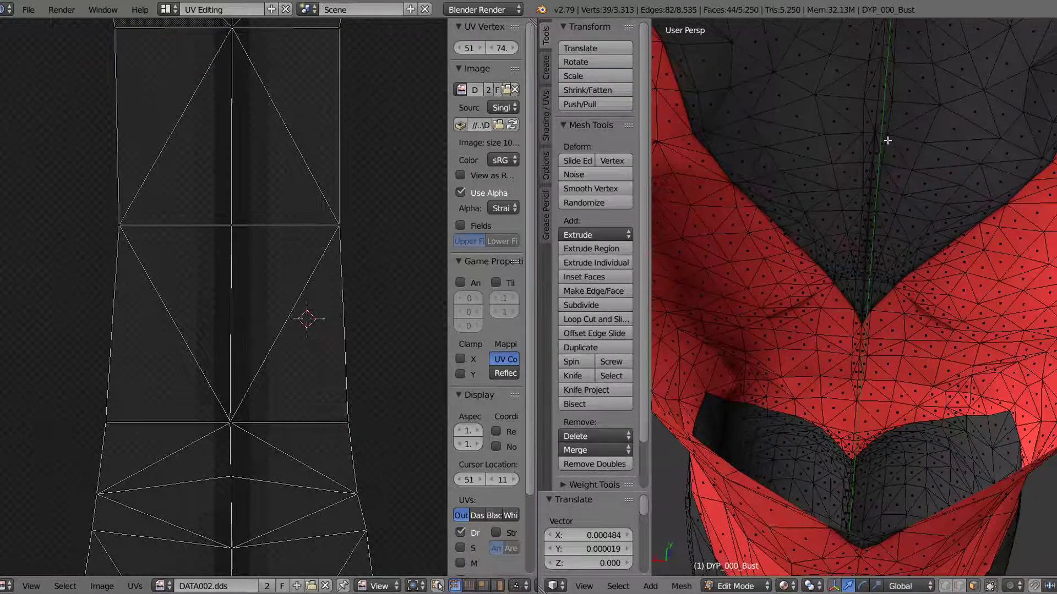
Step: Deselect the mesh, inspect the chest crease on the bust in Object Mode, and return to Edit Mode
key(a)
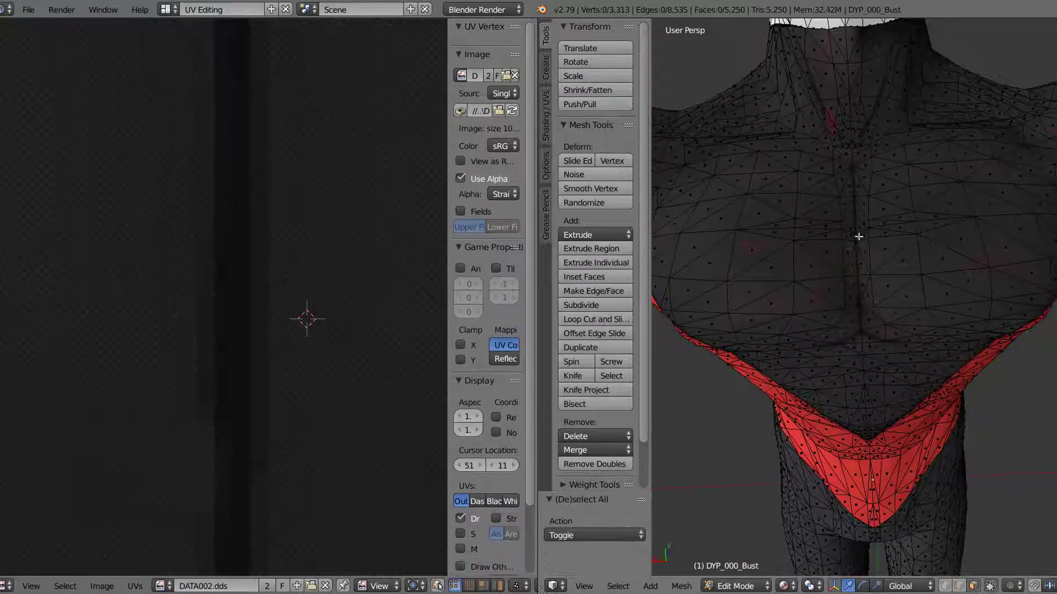
click(735, 586)
click(740, 575)
mouse_move(829, 232)
middle_down()
mouse_move(823, 199)
mouse_move(833, 259)
mouse_move(831, 233)
mouse_move(834, 245)
middle_up()
click(744, 586)
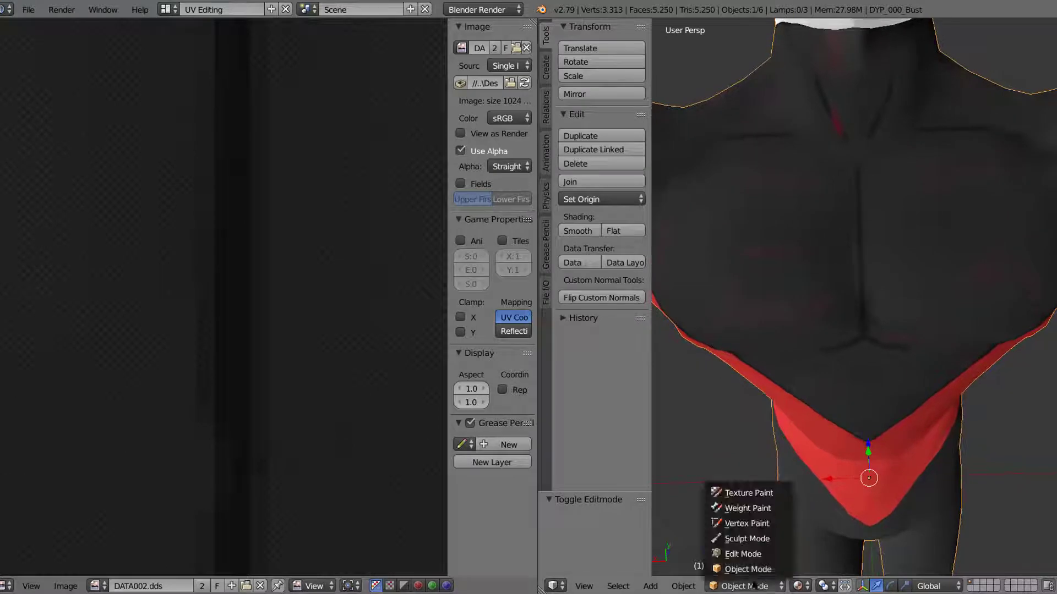
click(743, 559)
Step: Reselect the faces of the bust's central chest strip, including its forked lower end, using Circle Select
middle_drag(840, 335, 840, 268)
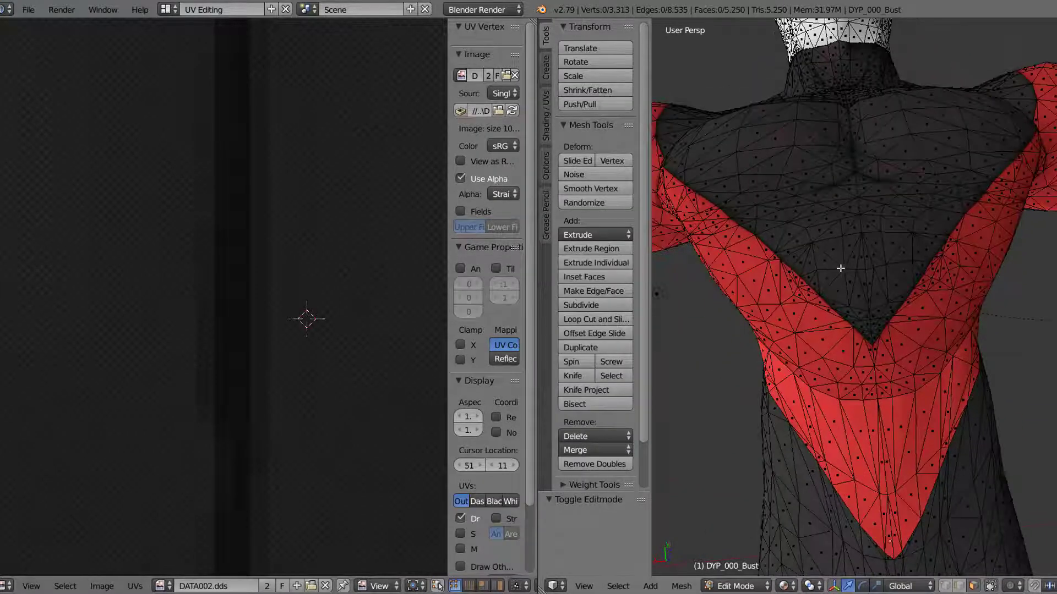
right_click(822, 185)
mouse_move(821, 187)
mouse_down()
mouse_move(883, 174)
mouse_move(880, 188)
mouse_up()
mouse_move(872, 208)
middle_down()
mouse_move(862, 196)
mouse_move(851, 202)
mouse_move(868, 252)
middle_up()
key(c)
mouse_move(854, 330)
mouse_down()
mouse_move(850, 176)
mouse_move(846, 194)
mouse_up()
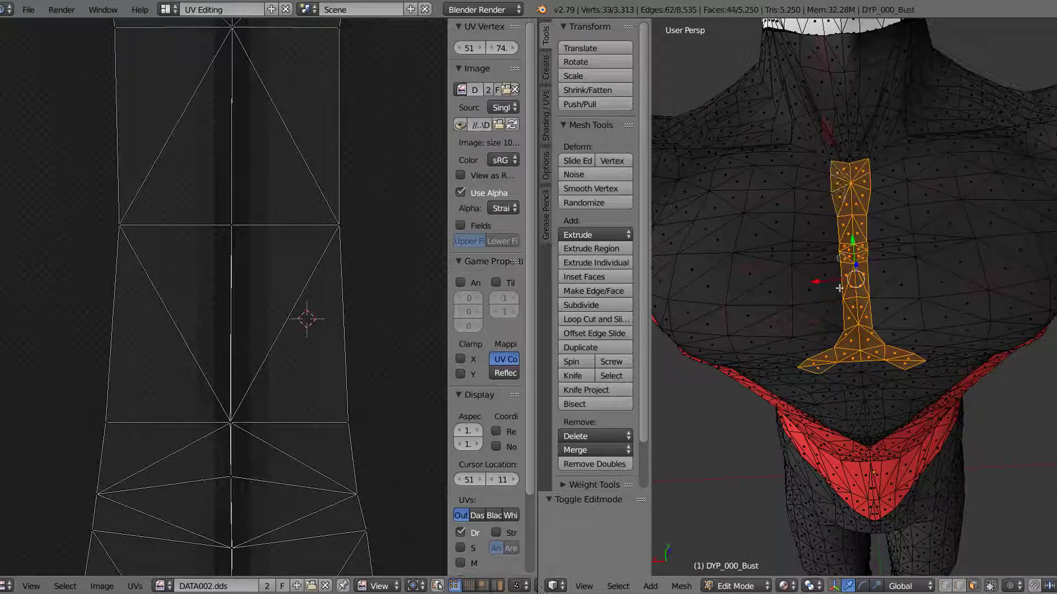
middle_drag(798, 377, 795, 314)
scroll(285, 363, down, 5)
scroll(292, 375, up, 5)
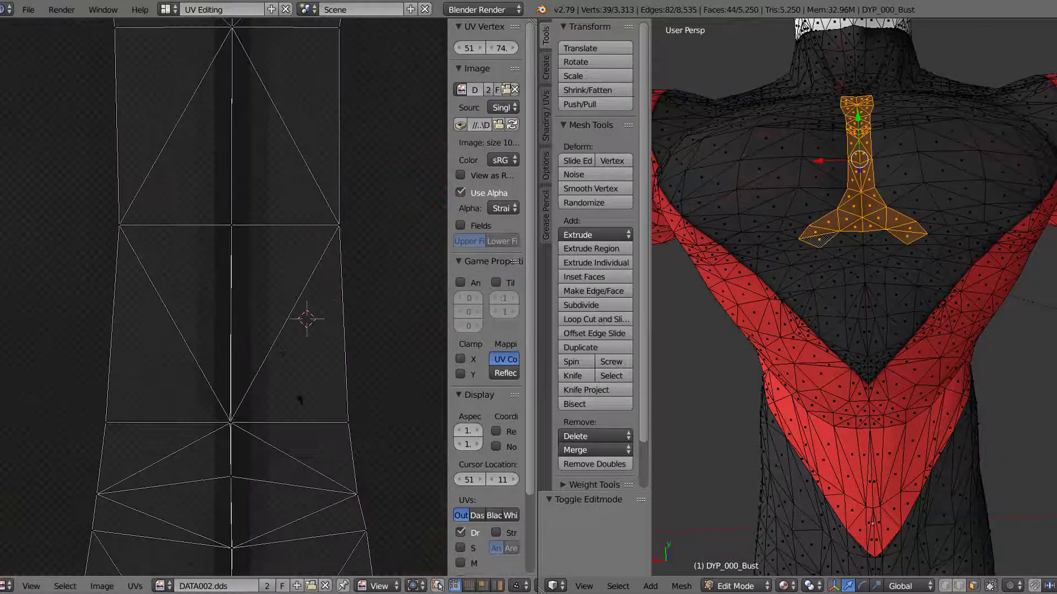
Step: Nudge the merged UV junctions above and within the narrow rows sideways so they line up with the seam
middle_drag(299, 439, 286, 317)
scroll(286, 317, up, 1)
right_click(265, 324)
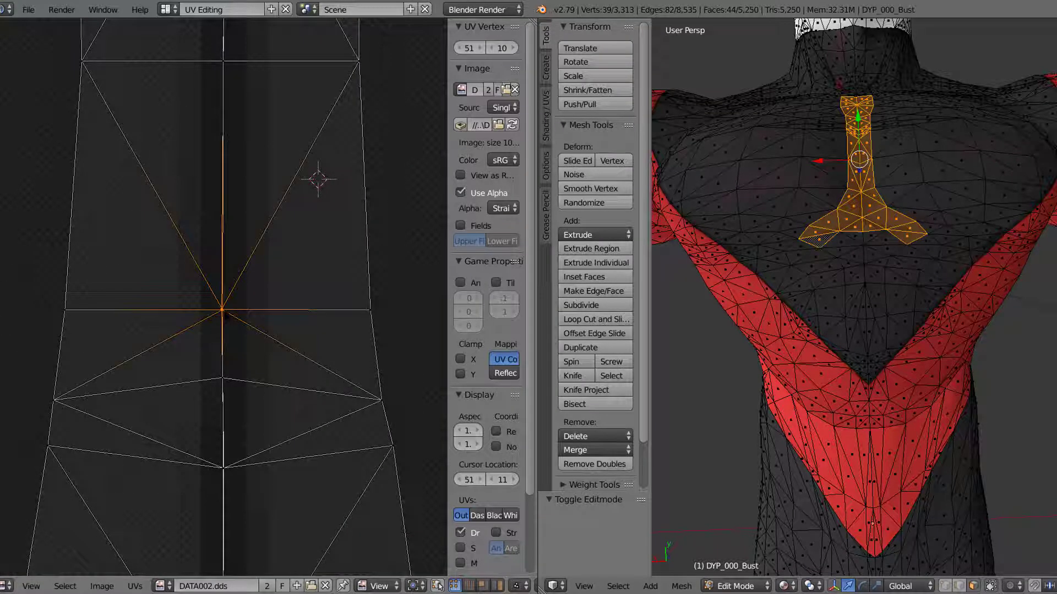
key(g)
click(228, 315)
right_click(224, 379)
key(g)
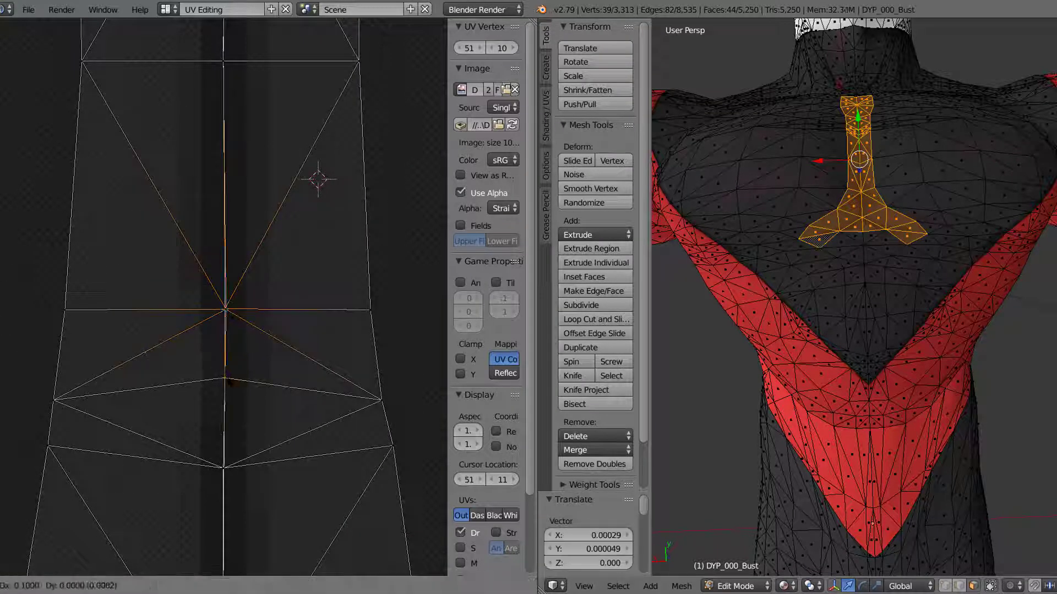
click(229, 383)
Step: Select the UV junction at the lower edge of the narrow rows and examine the seam's alignment along the strip
right_click(230, 472)
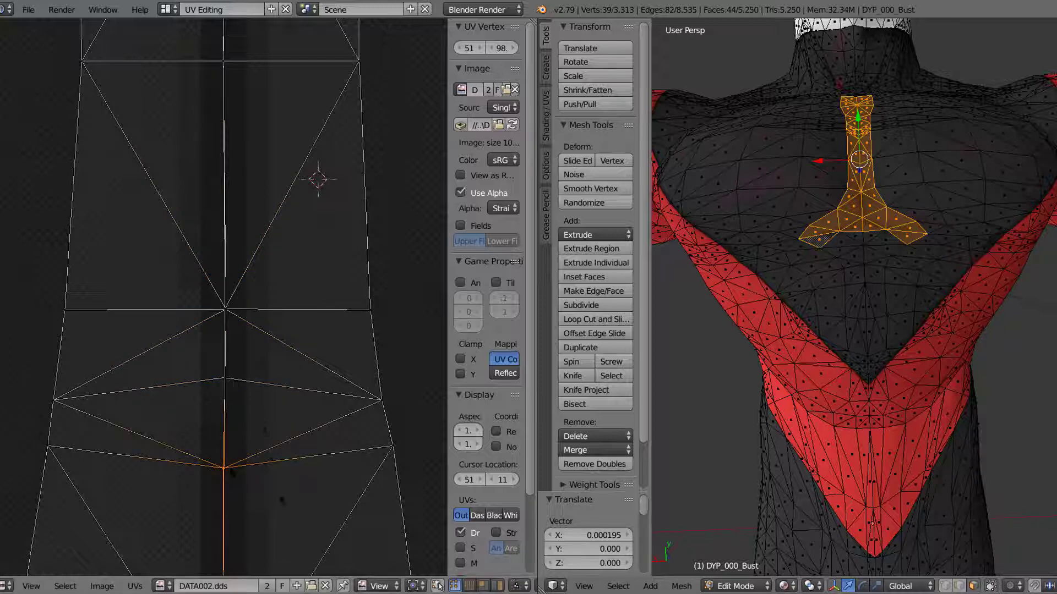
middle_drag(283, 500, 303, 236)
middle_drag(280, 471, 290, 321)
scroll(295, 382, down, 2)
middle_drag(297, 451, 285, 280)
scroll(246, 215, down, 2)
middle_drag(286, 118, 265, 405)
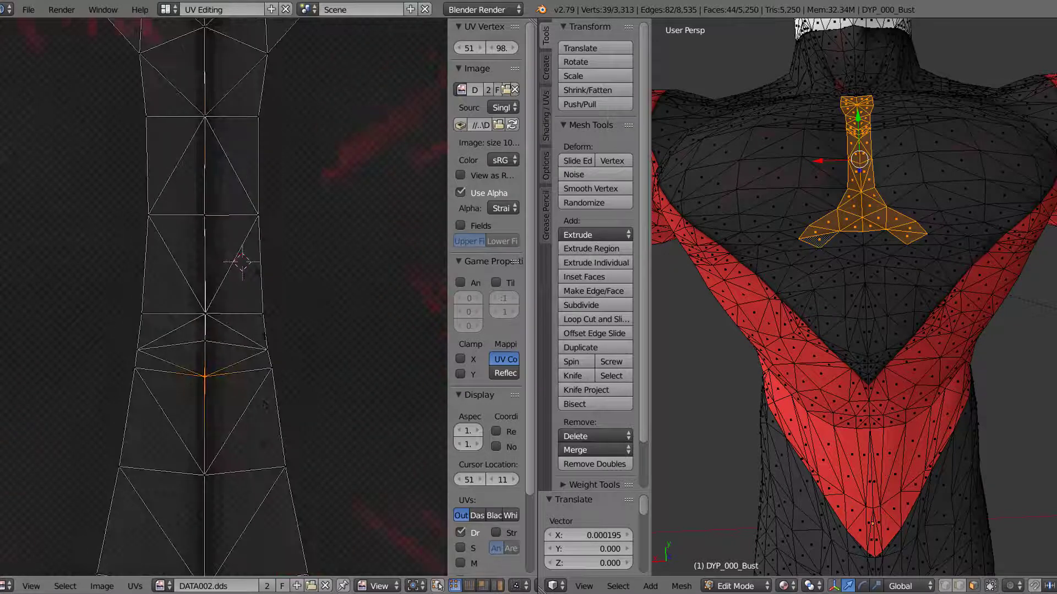
middle_drag(259, 104, 270, 412)
scroll(223, 298, down, 2)
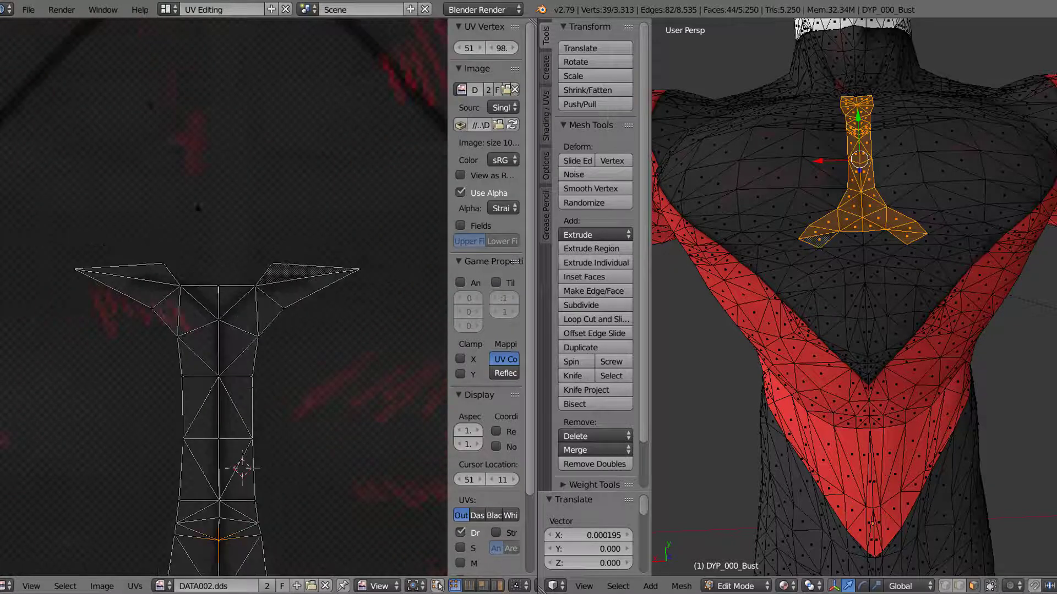
Step: Switch to the Default screen layout and view the bust's chest from an angle
click(174, 11)
click(181, 72)
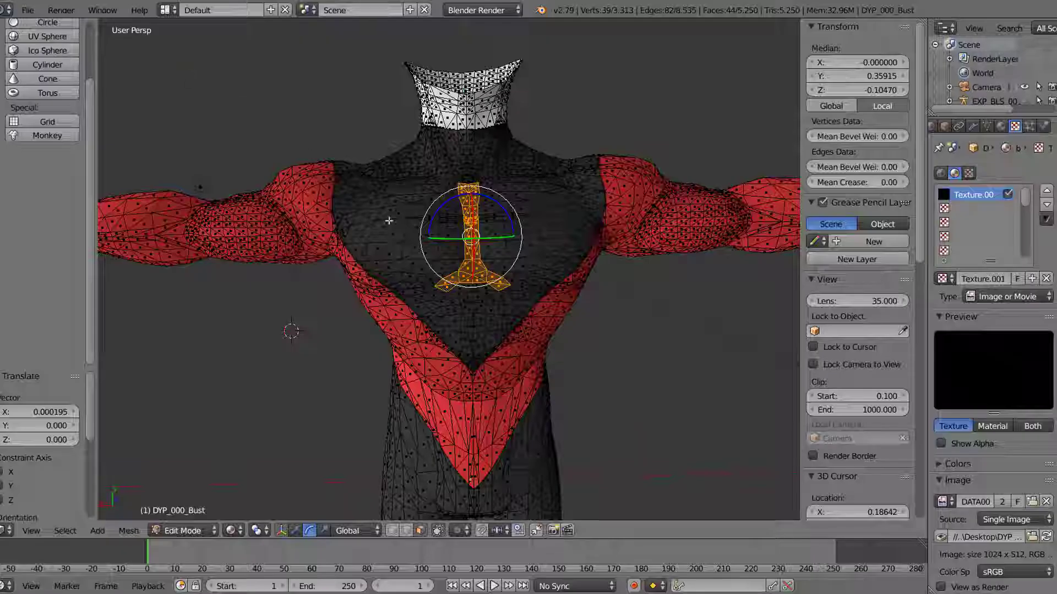
middle_drag(443, 207, 408, 195)
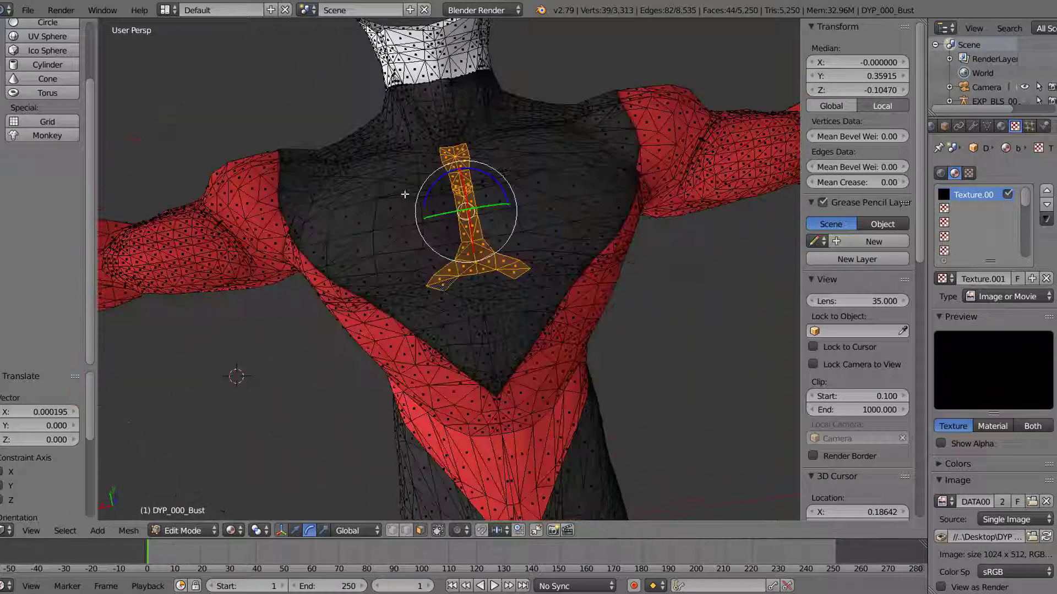